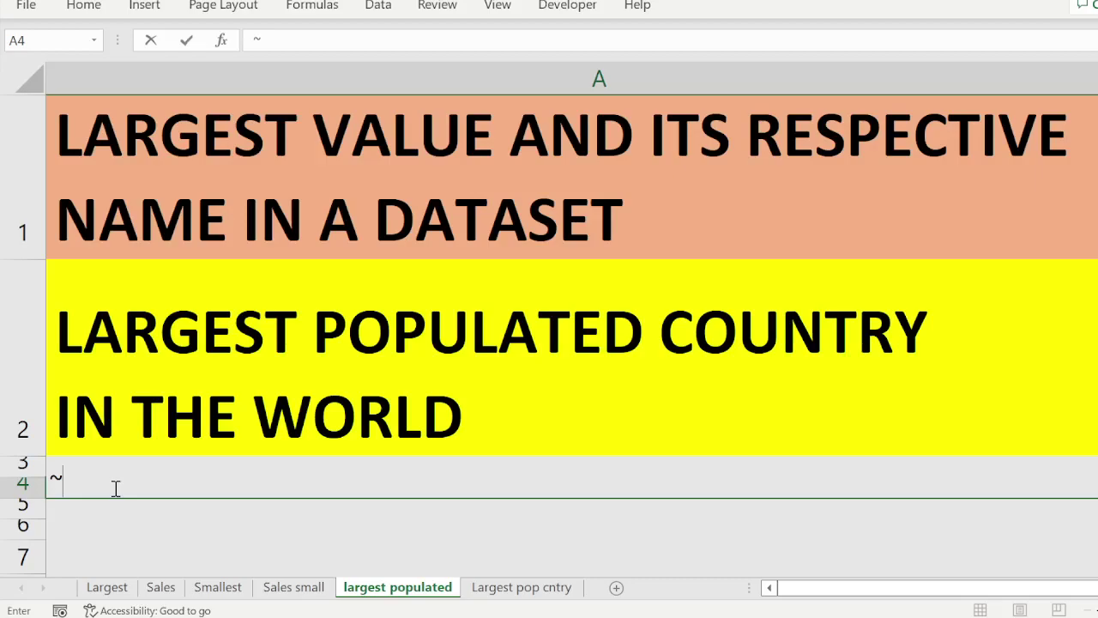
Open the "Largest pop cntry" sheet and examine the Country and Population columns from the first to the last row
{"action": "left_click", "coordinate": [529, 592]}
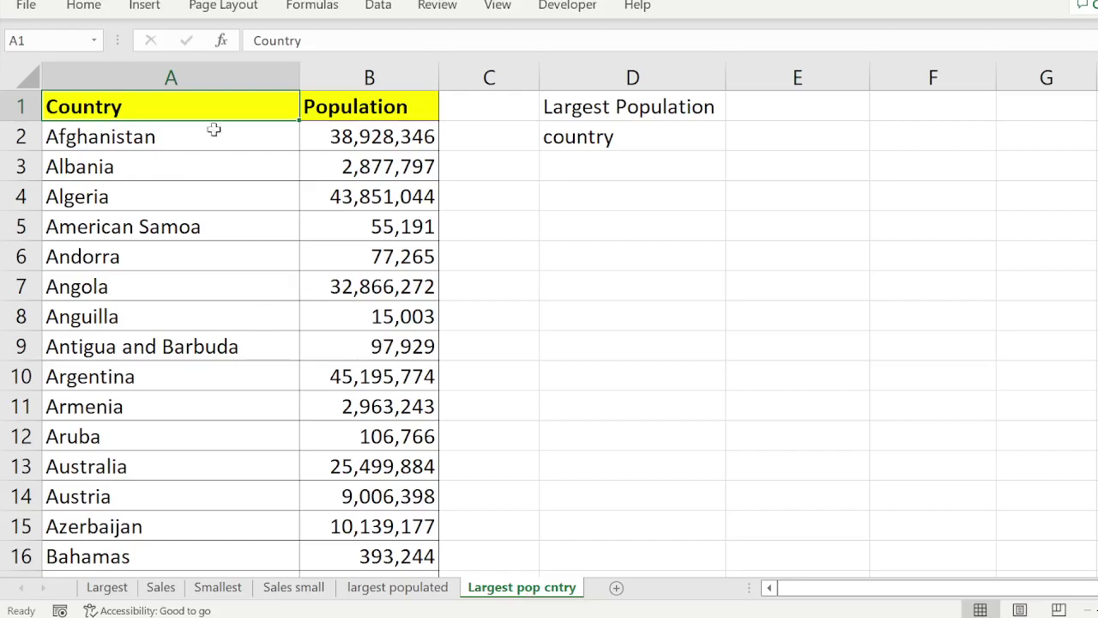
{"action": "left_click", "coordinate": [399, 107]}
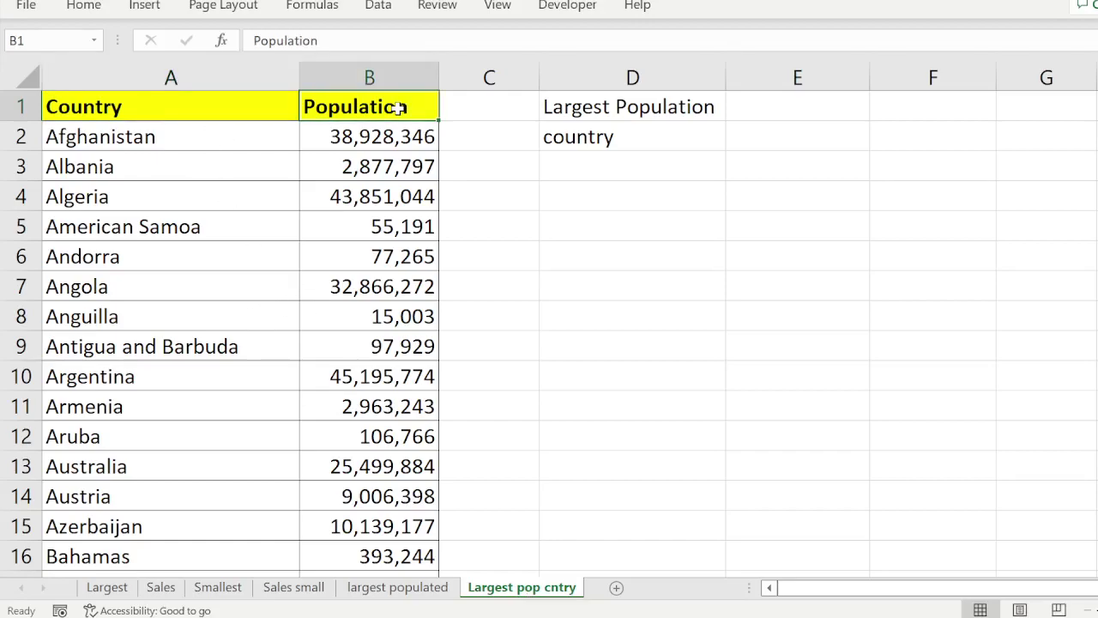
{"action": "left_click", "coordinate": [200, 136]}
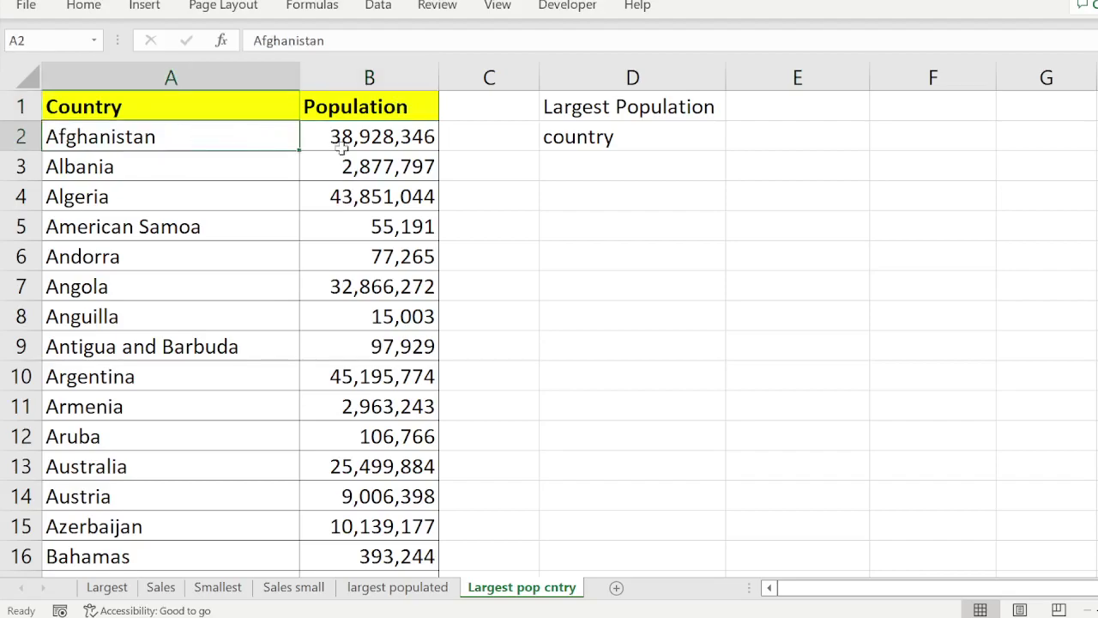
{"action": "left_click", "coordinate": [402, 143]}
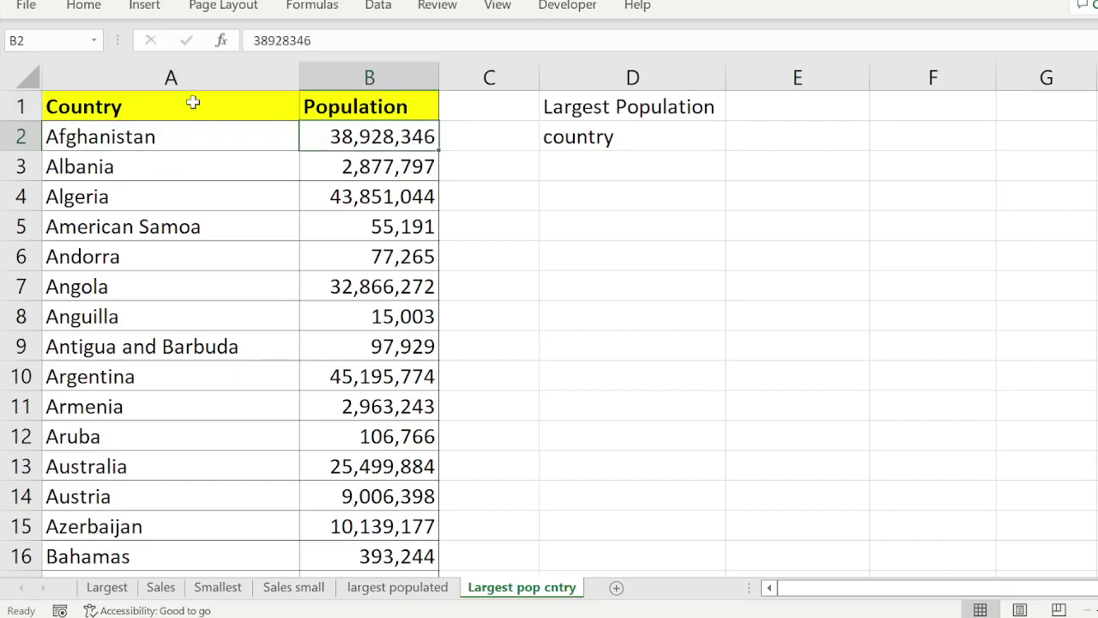
{"action": "left_click_drag", "start_coordinate": [194, 104], "coordinate": [154, 550]}
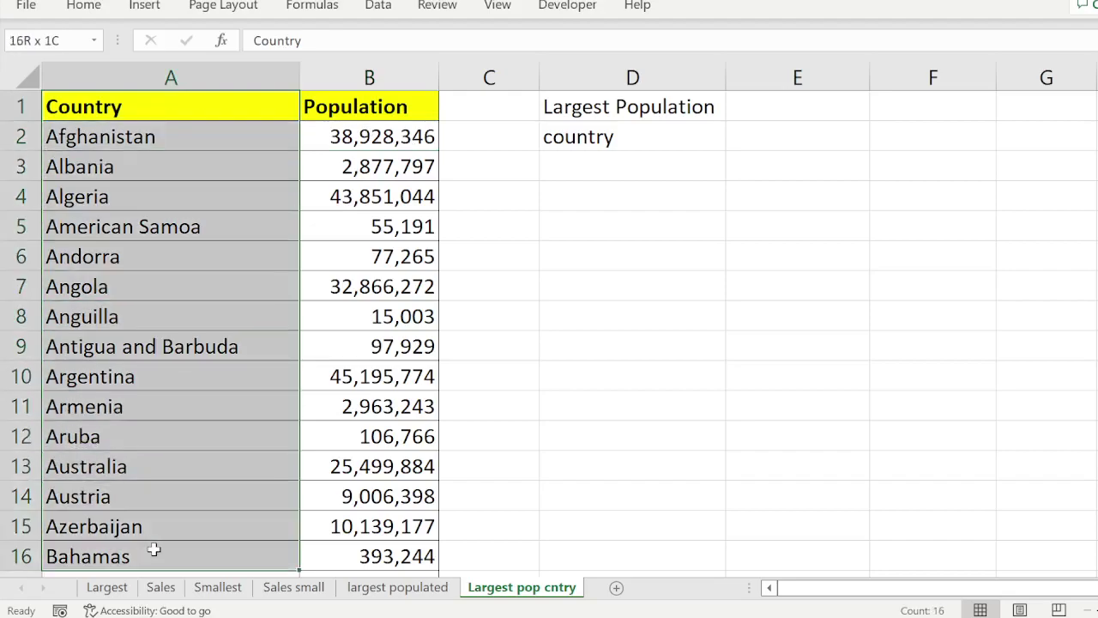
{"action": "left_click_drag", "start_coordinate": [336, 103], "coordinate": [337, 550]}
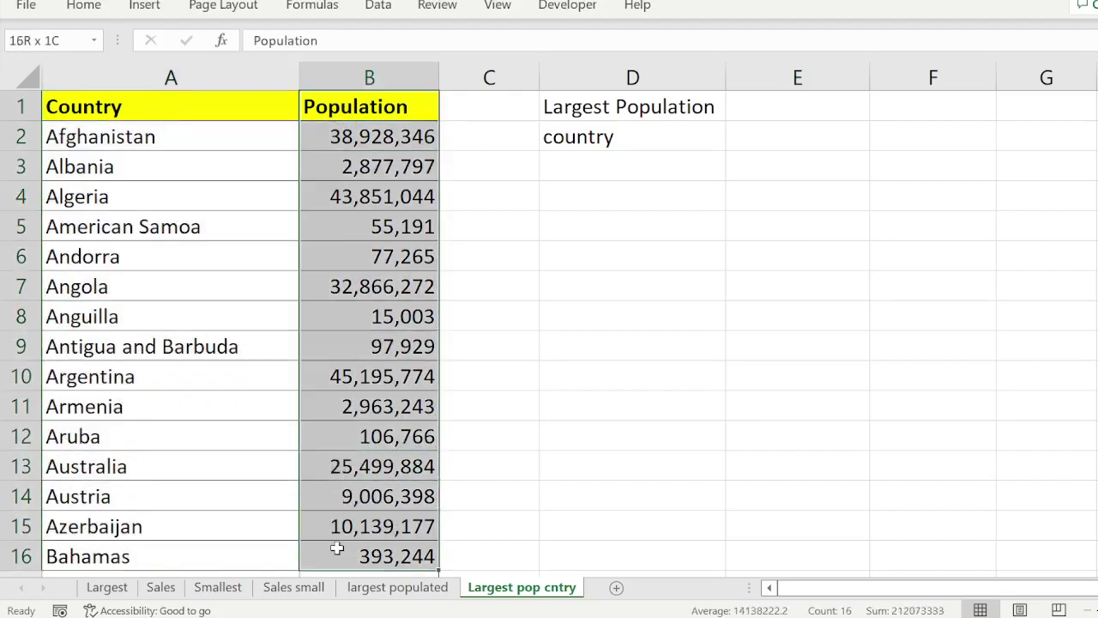
{"action": "left_click", "coordinate": [191, 417]}
{"action": "scroll", "coordinate": [192, 420], "scroll_direction": "down", "scroll_amount": 7}
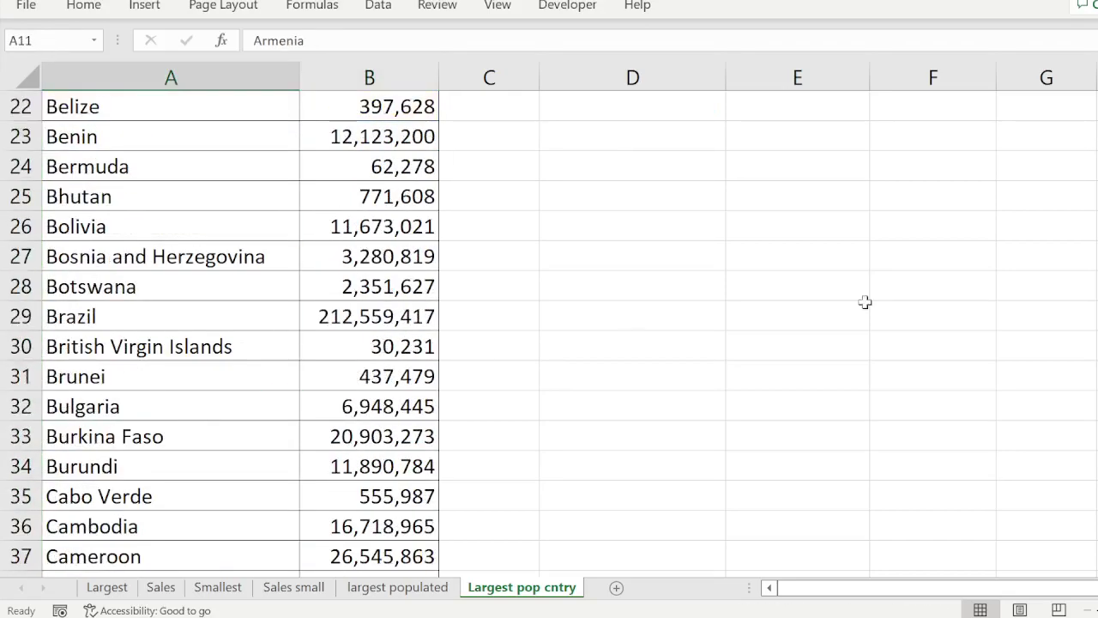
{"action": "scroll", "coordinate": [549, 334], "scroll_direction": "down", "scroll_amount": 20}
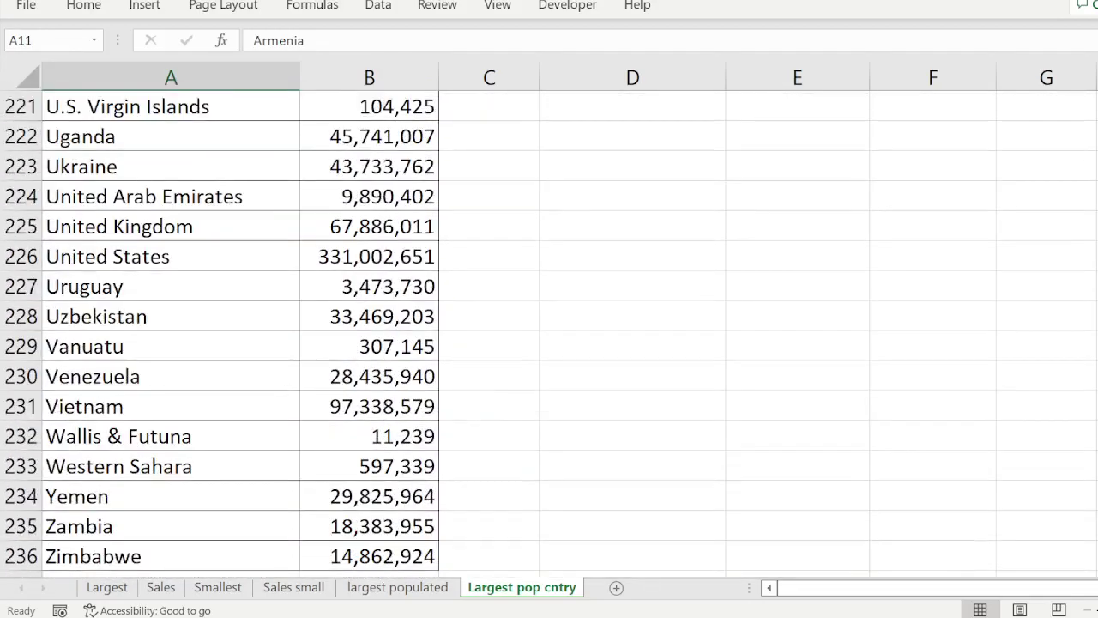
{"action": "scroll", "coordinate": [550, 334], "scroll_direction": "up", "scroll_amount": 20}
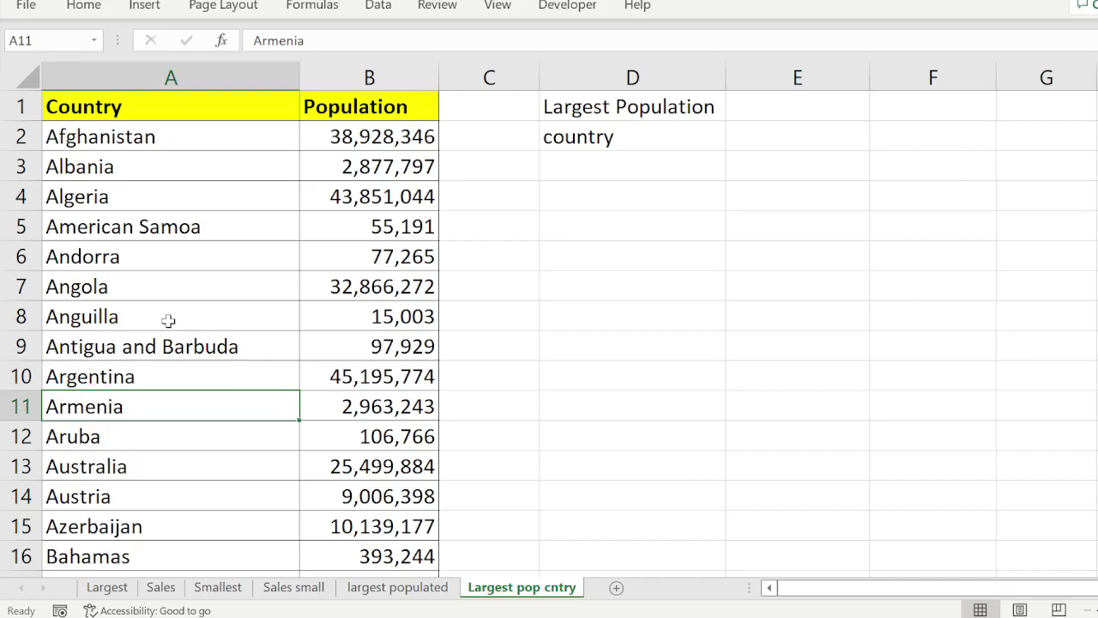
{"action": "left_click", "coordinate": [414, 137]}
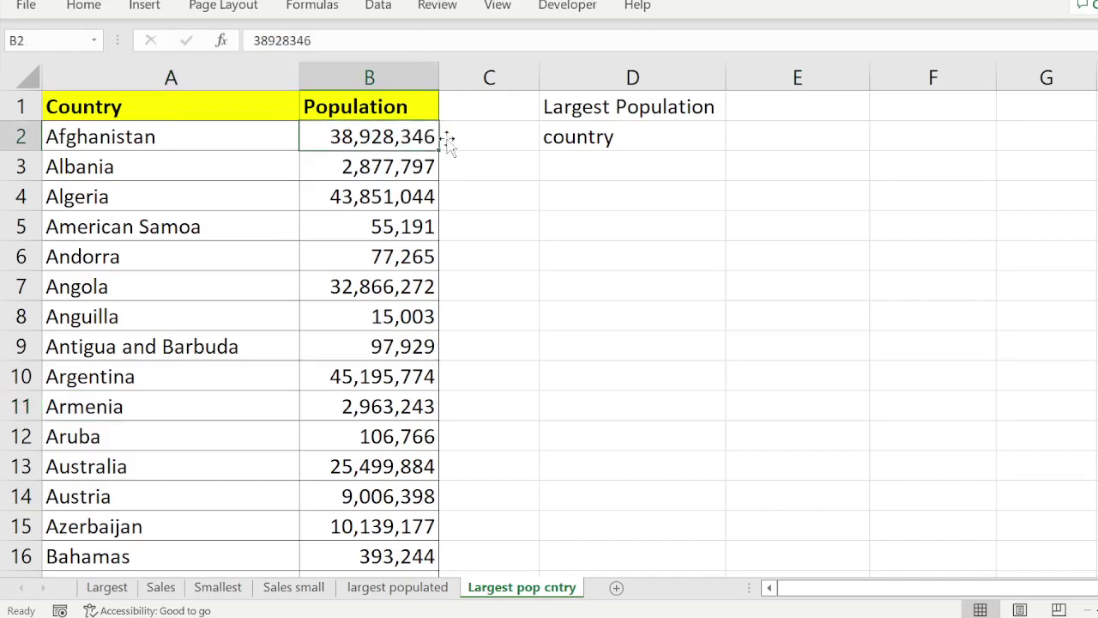
Calculate the largest population in E1 with the formula =MAX(B2:B236)
{"action": "left_click", "coordinate": [781, 109]}
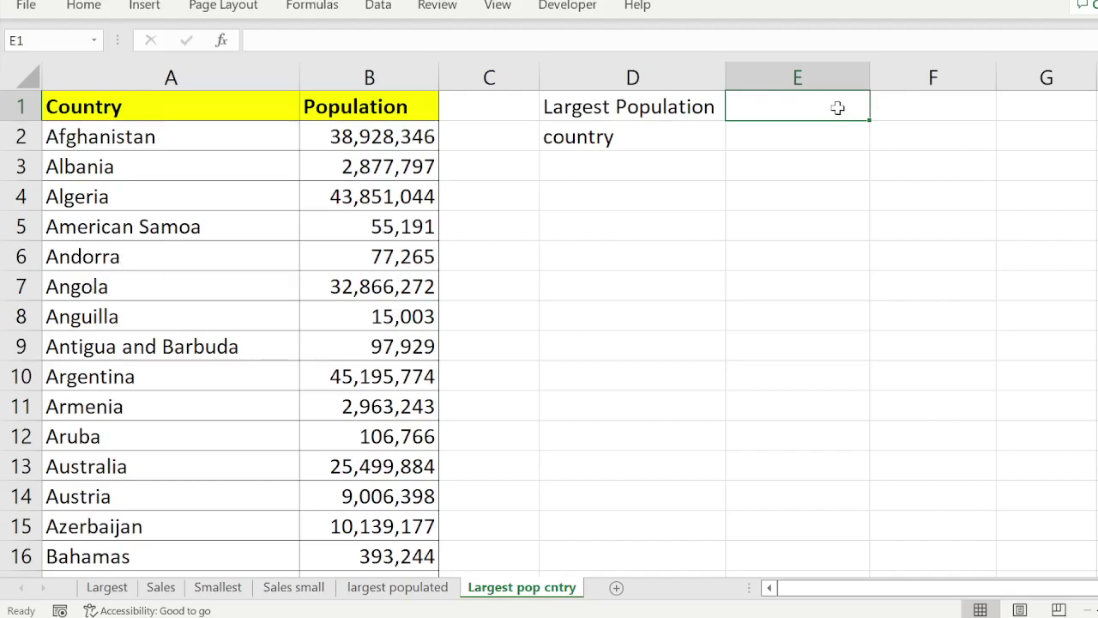
{"action": "type", "text": "="}
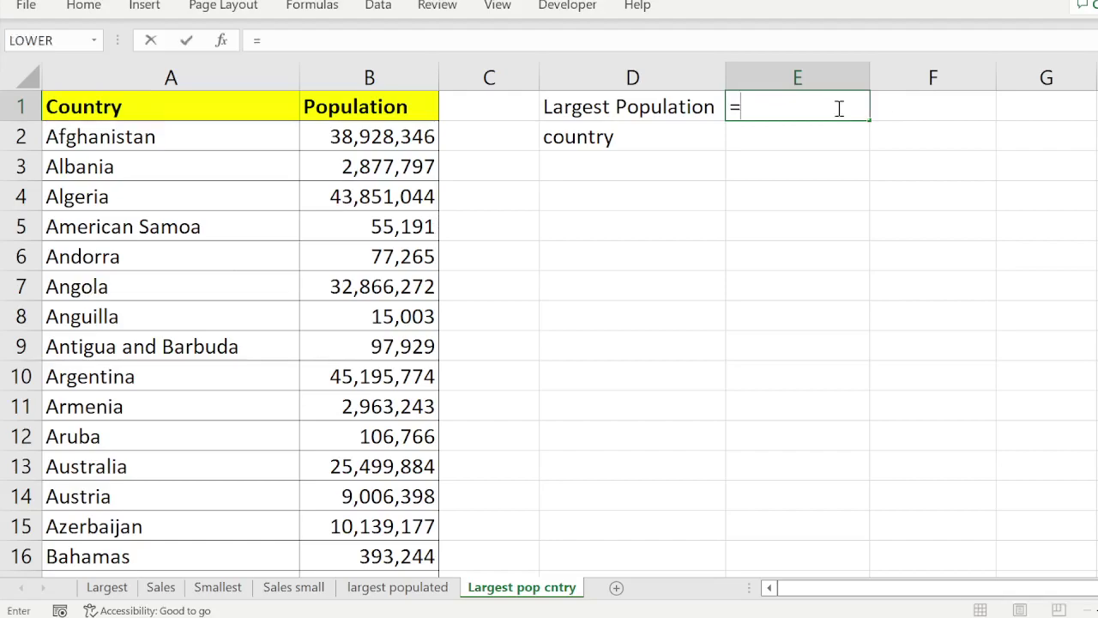
{"action": "type", "text": "max("}
{"action": "left_click_drag", "start_coordinate": [411, 137], "coordinate": [400, 377]}
{"action": "scroll", "coordinate": [853, 182], "scroll_direction": "up", "scroll_amount": 20}
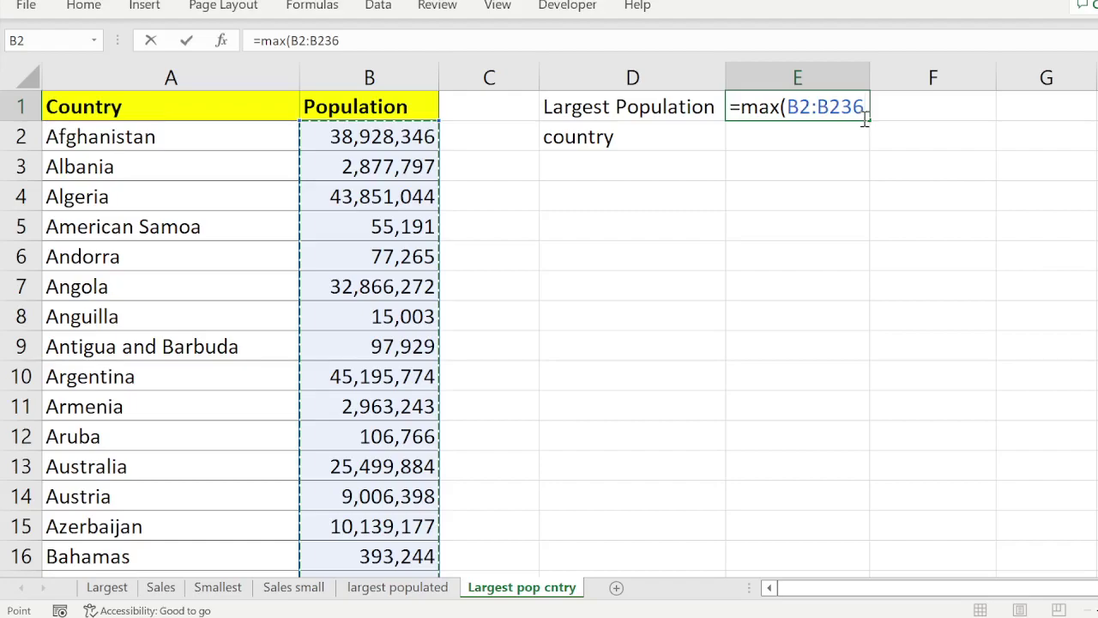
{"action": "type", "text": ")"}
{"action": "key", "text": "Return"}
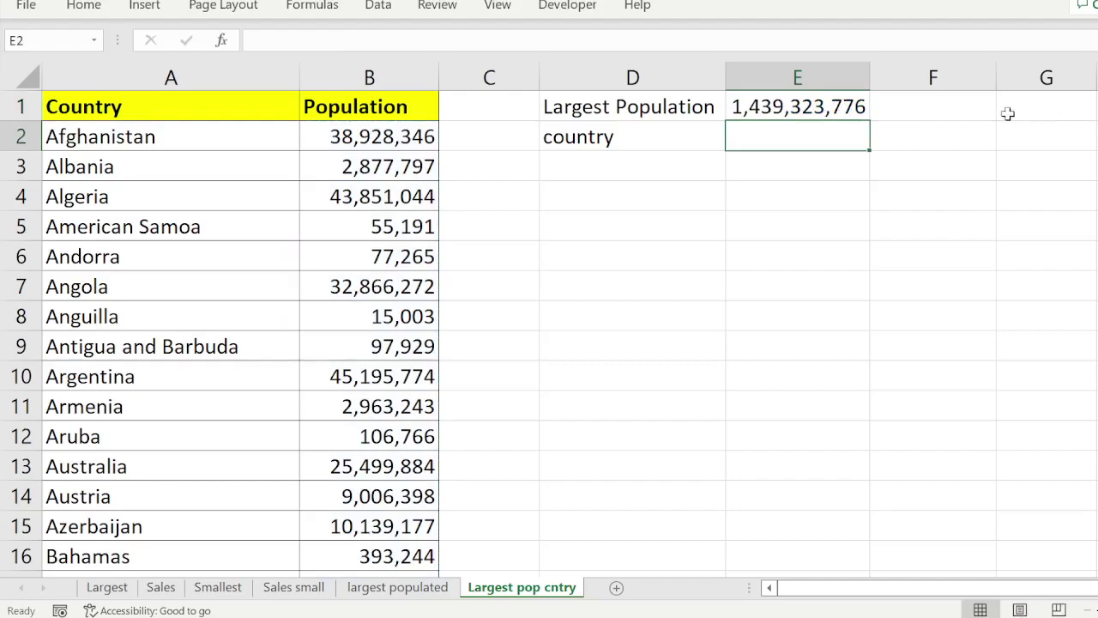
{"action": "left_click", "coordinate": [853, 103]}
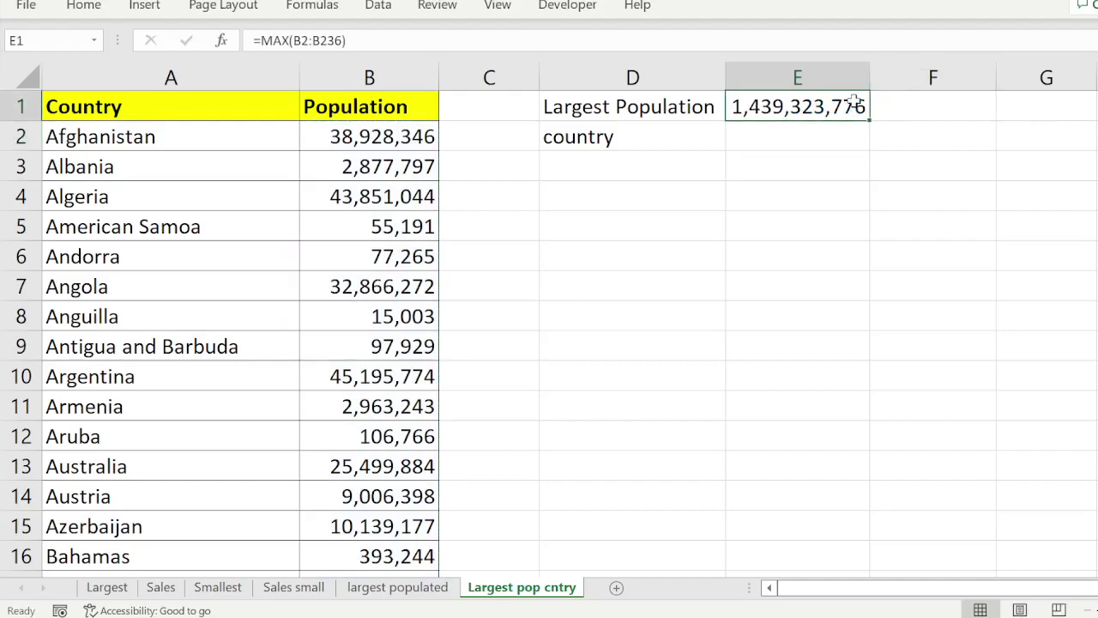
{"action": "left_click", "coordinate": [383, 130]}
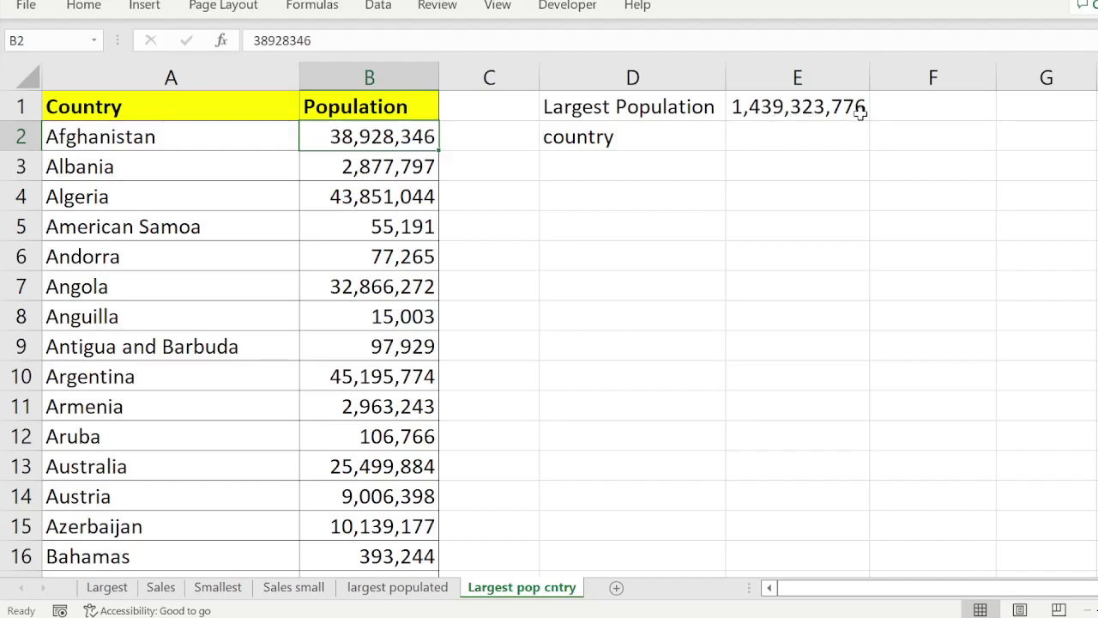
{"action": "left_click", "coordinate": [902, 106]}
{"action": "left_click", "coordinate": [814, 107]}
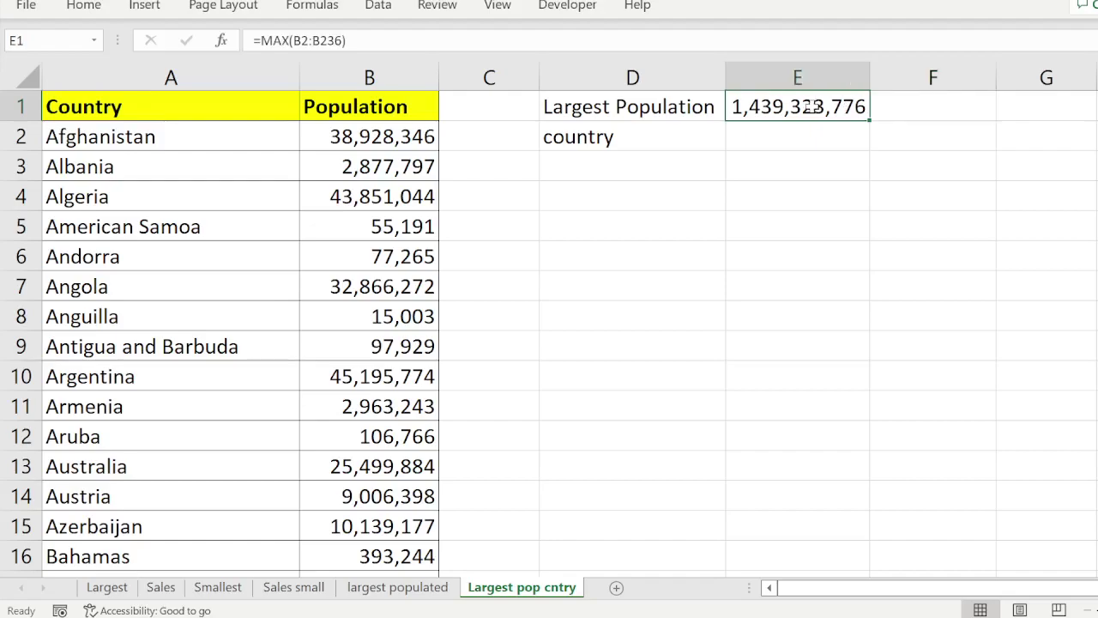
Calculate the largest population in F1 as well, using the formula =LARGE(B2:B236,1)
{"action": "left_click", "coordinate": [902, 107]}
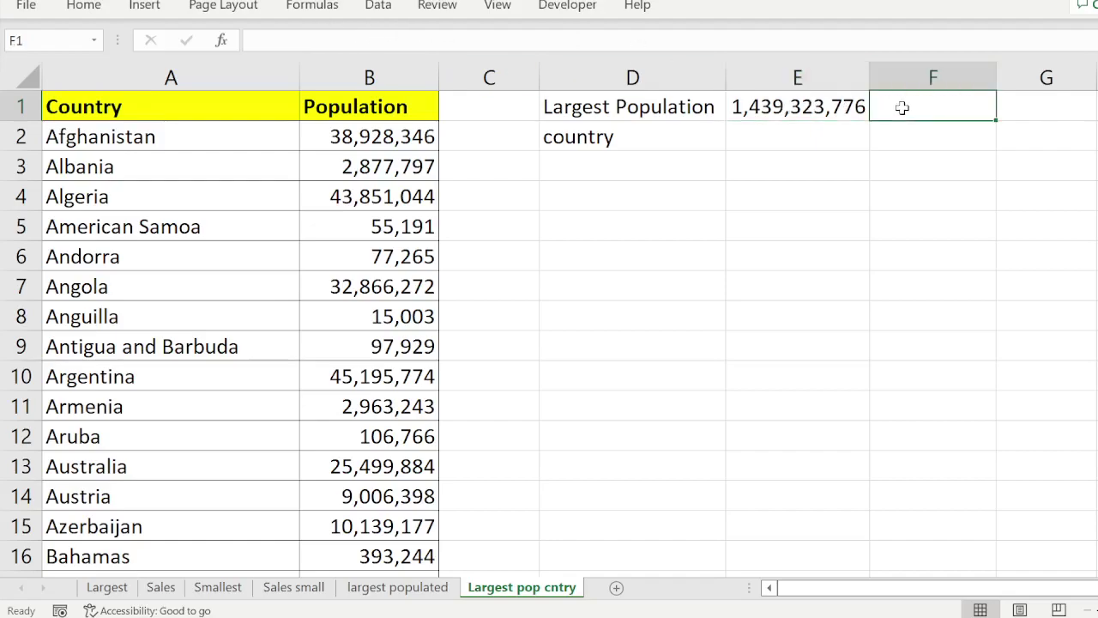
{"action": "type", "text": "=la"}
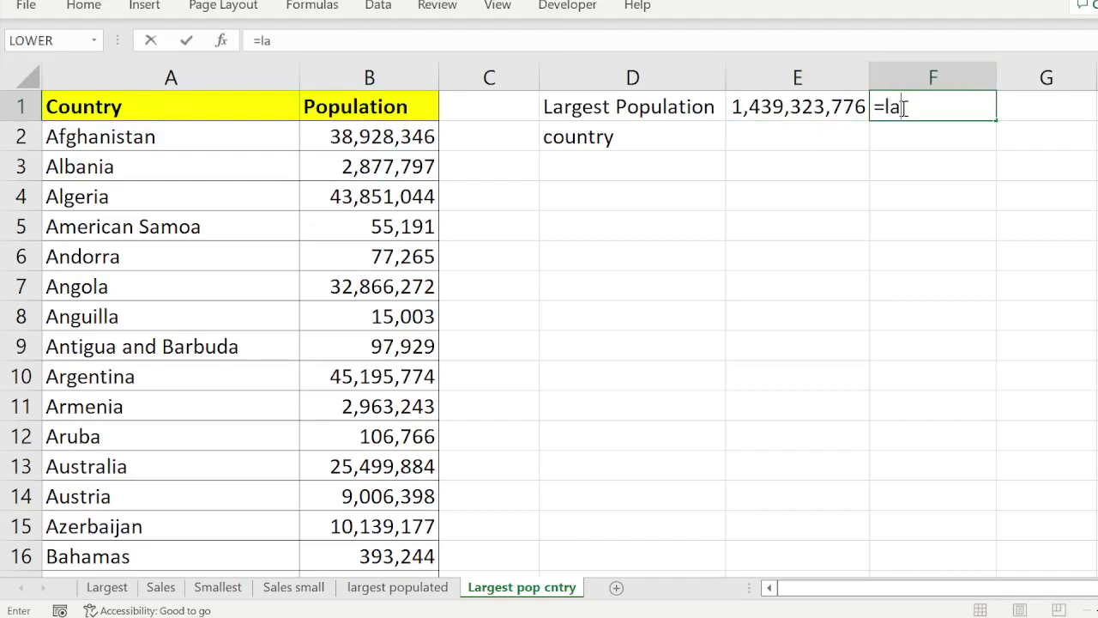
{"action": "type", "text": "rge("}
{"action": "left_click_drag", "start_coordinate": [388, 128], "coordinate": [387, 526]}
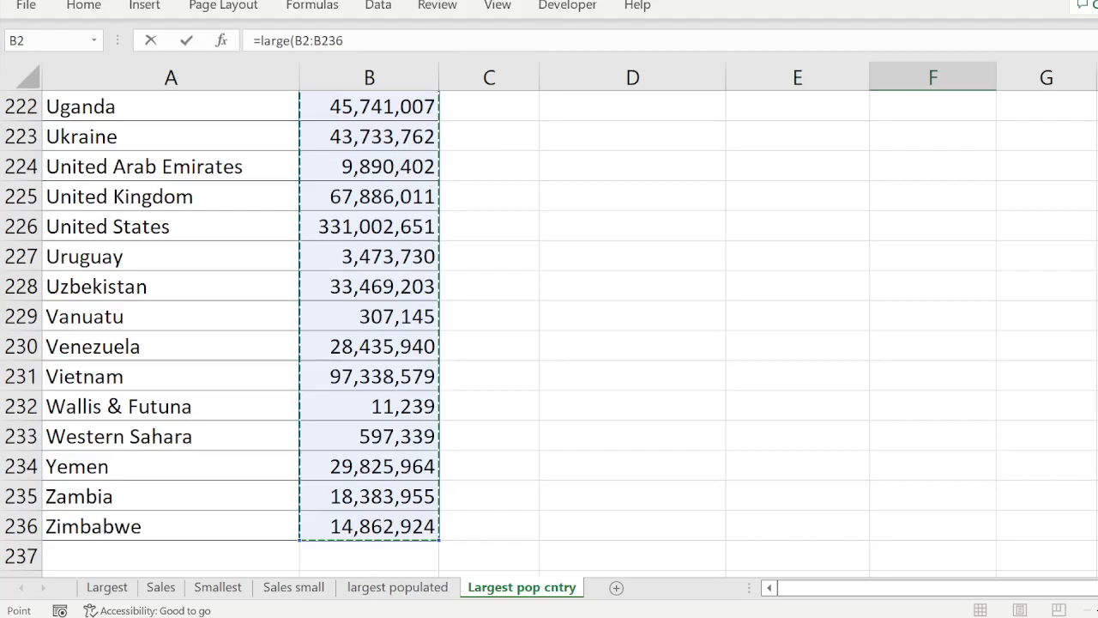
{"action": "scroll", "coordinate": [931, 98], "scroll_direction": "up", "scroll_amount": 20}
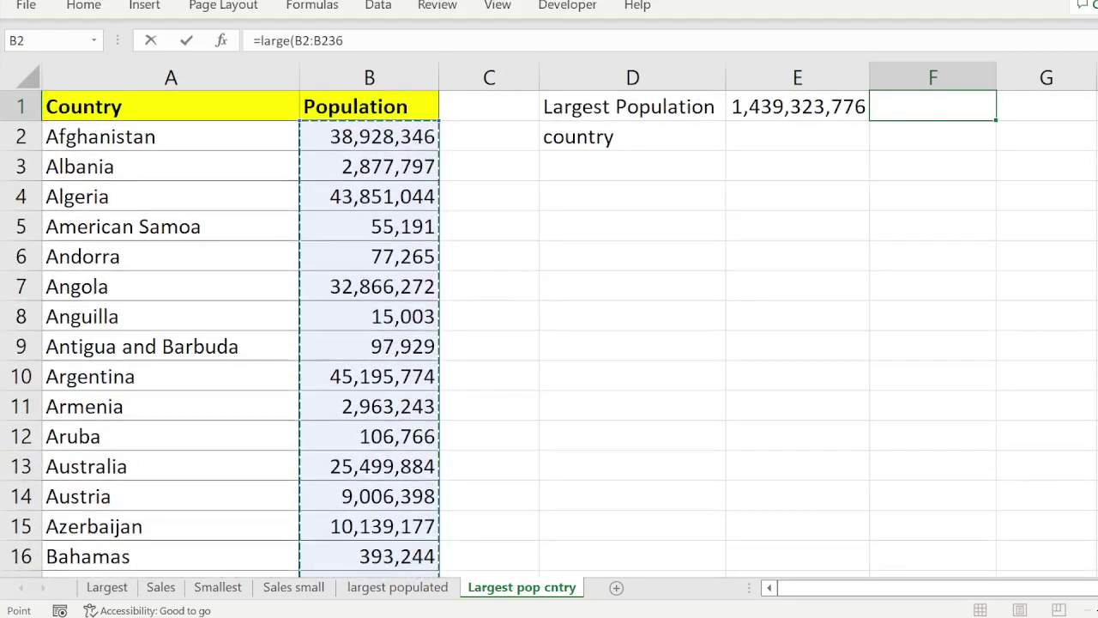
{"action": "type", "text": ","}
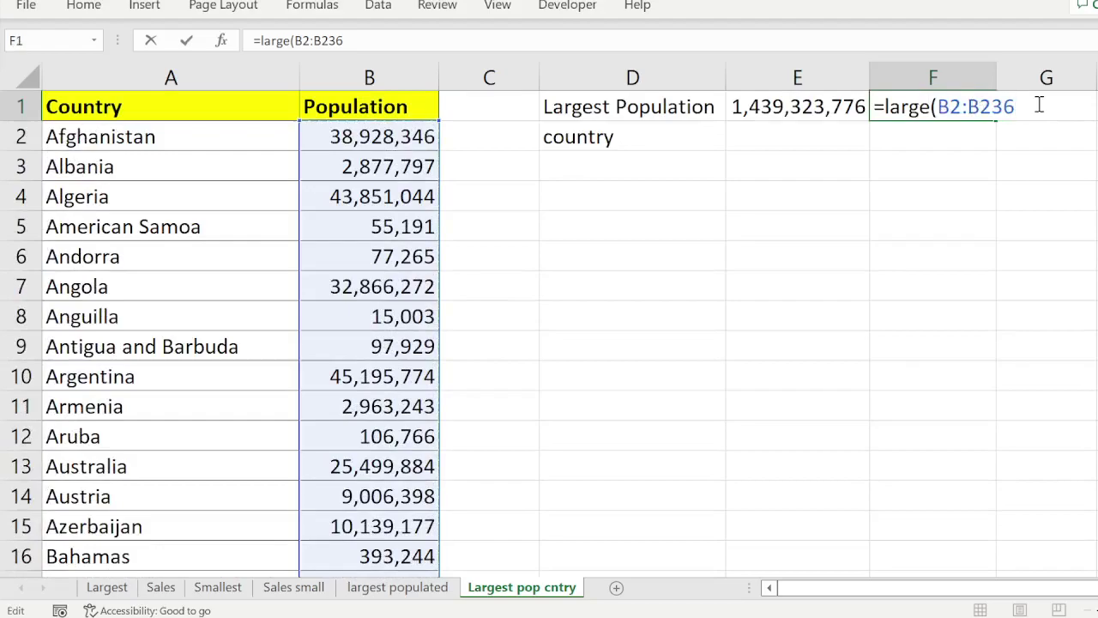
{"action": "type", "text": "1)"}
{"action": "key", "text": "Return"}
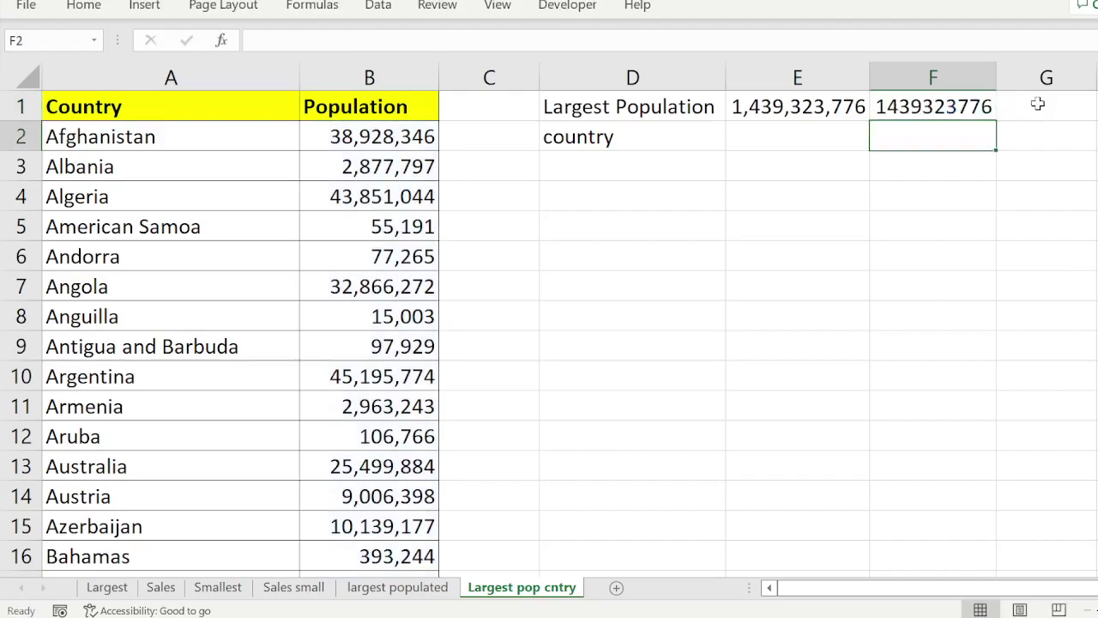
Compare the MAX formula and result in E1 with the LARGE formula and result in F1
{"action": "left_click", "coordinate": [950, 101]}
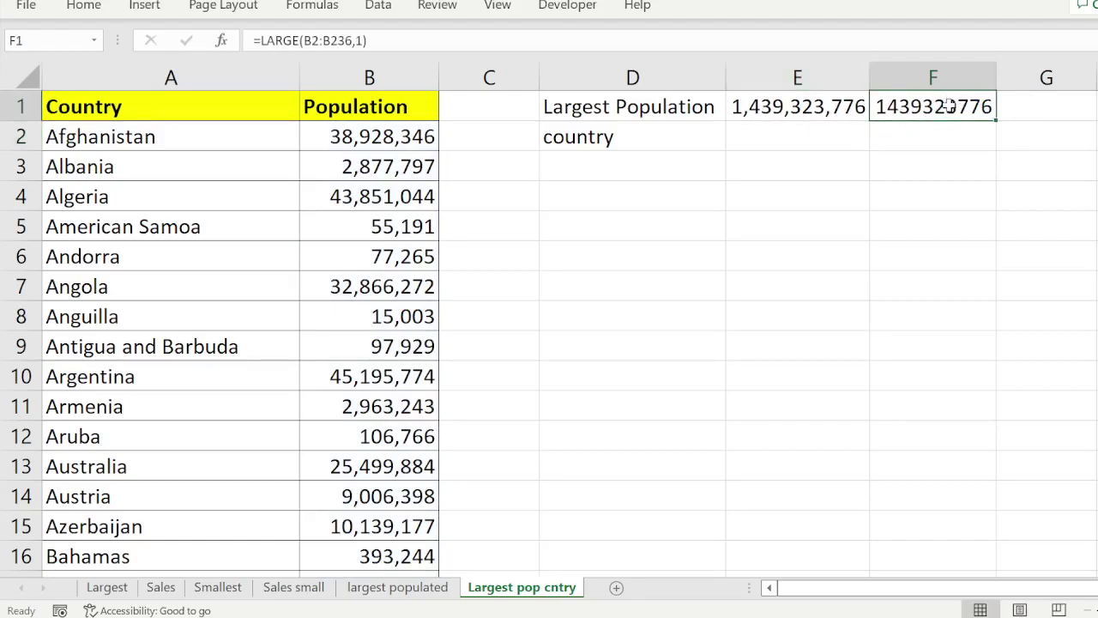
{"action": "left_click", "coordinate": [802, 108]}
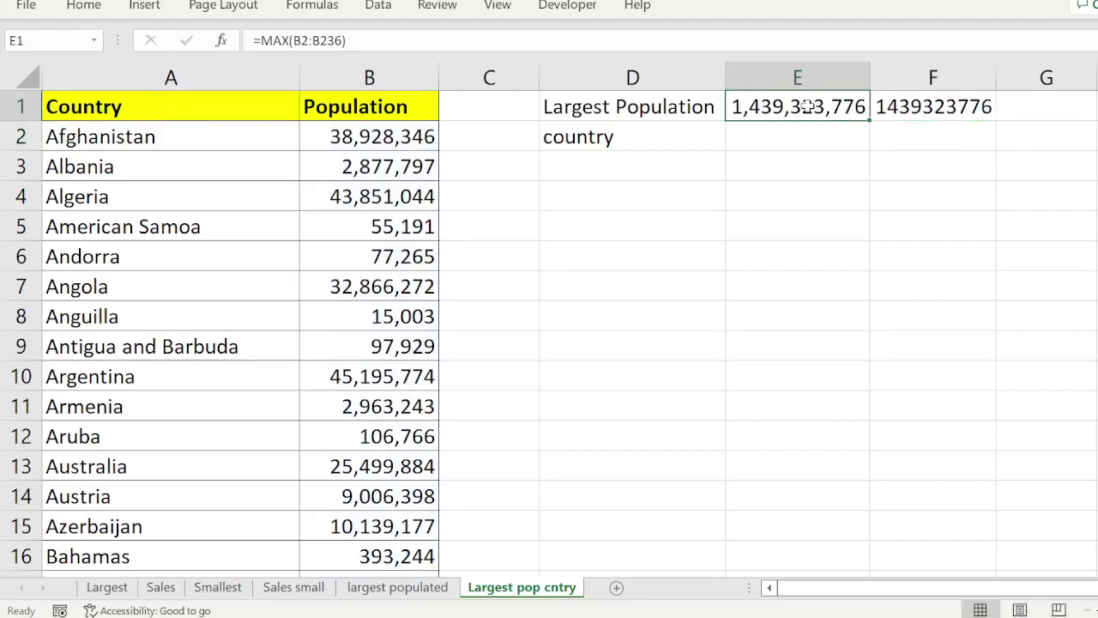
{"action": "left_click", "coordinate": [947, 107]}
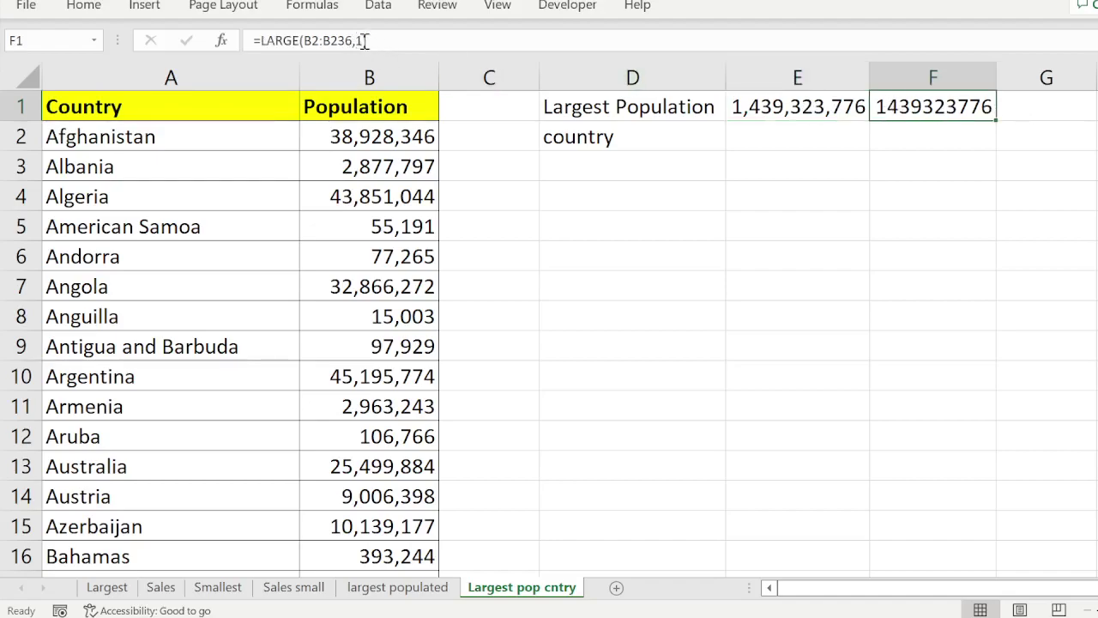
{"action": "left_click", "coordinate": [363, 41]}
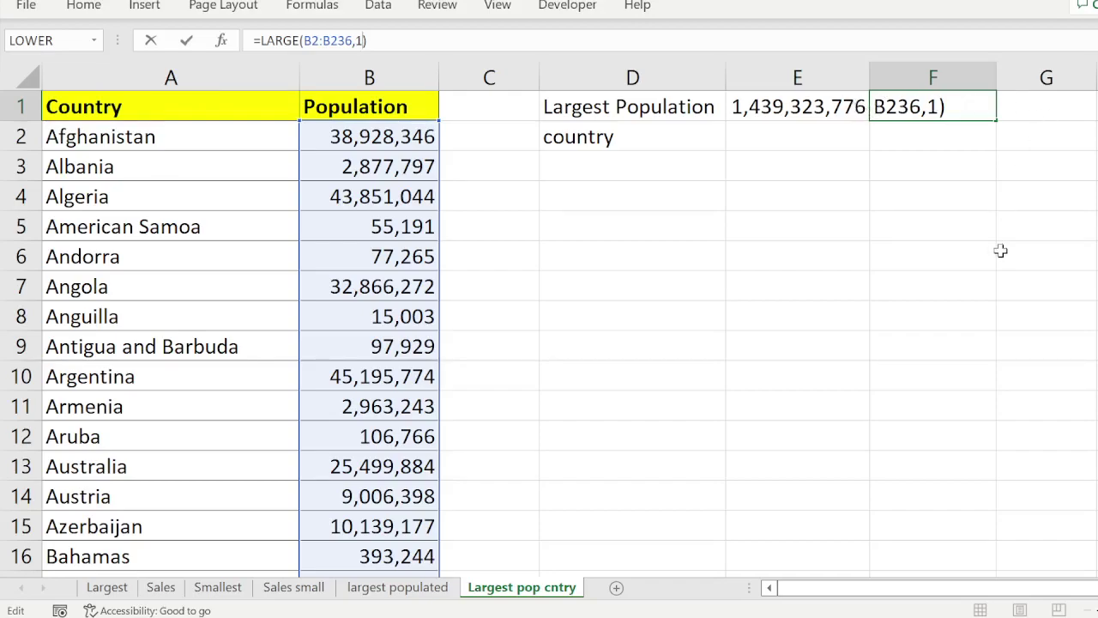
{"action": "key", "text": "ctrl+Return"}
{"action": "key", "text": "Return"}
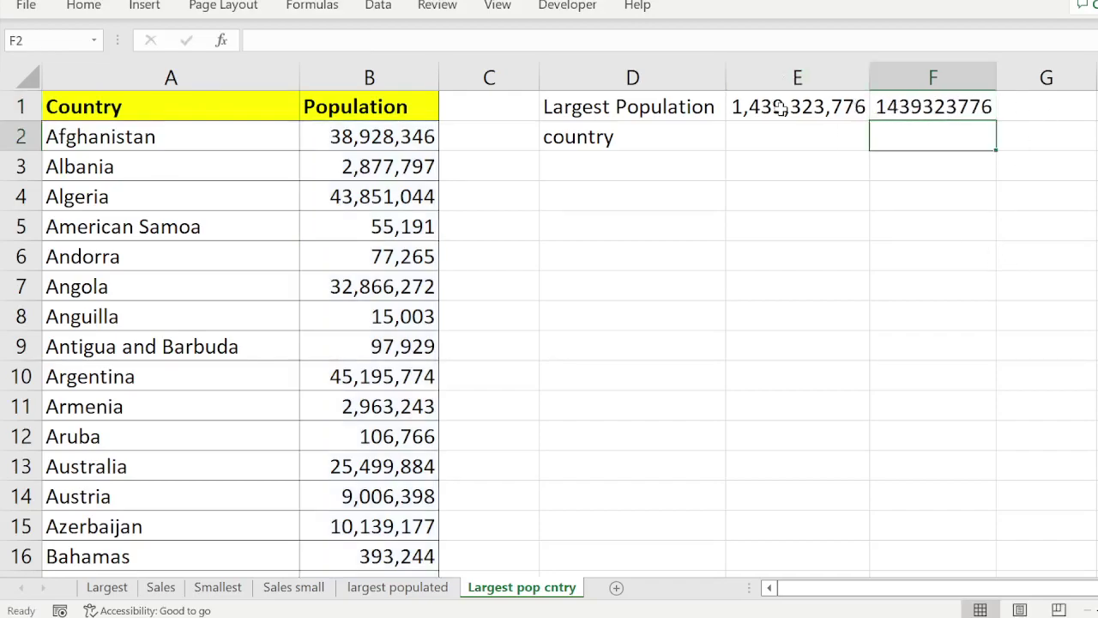
{"action": "left_click", "coordinate": [779, 107]}
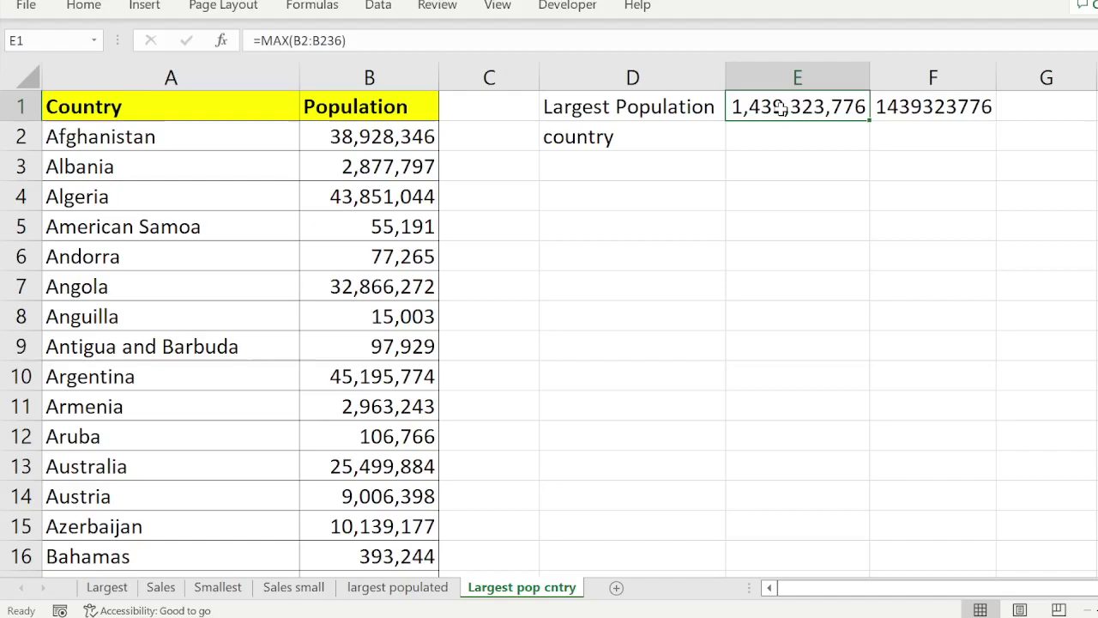
{"action": "left_click", "coordinate": [963, 106]}
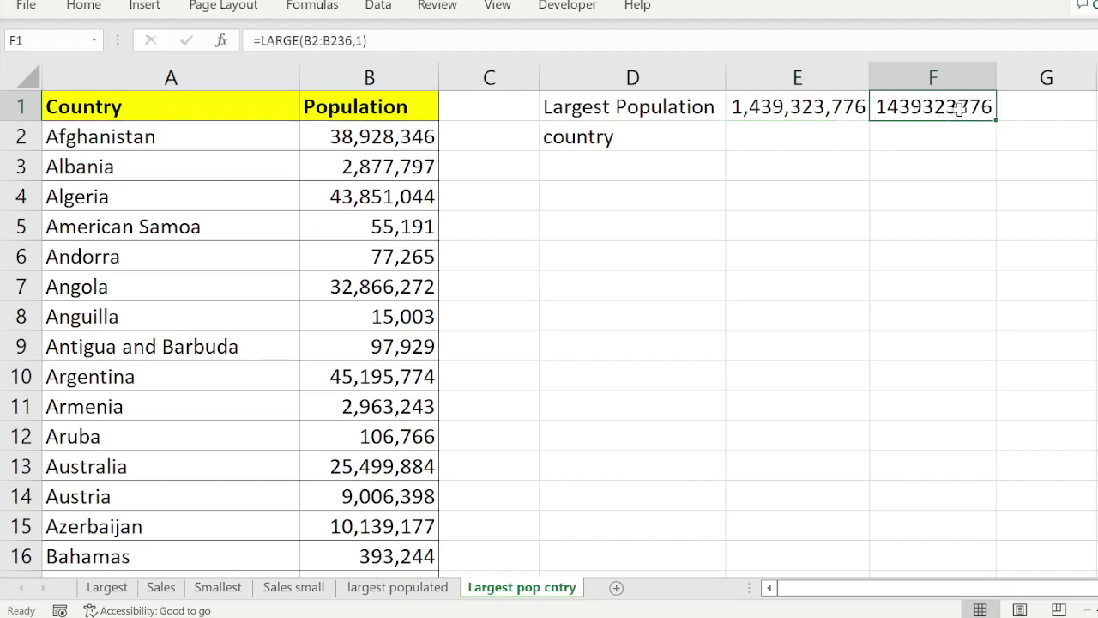
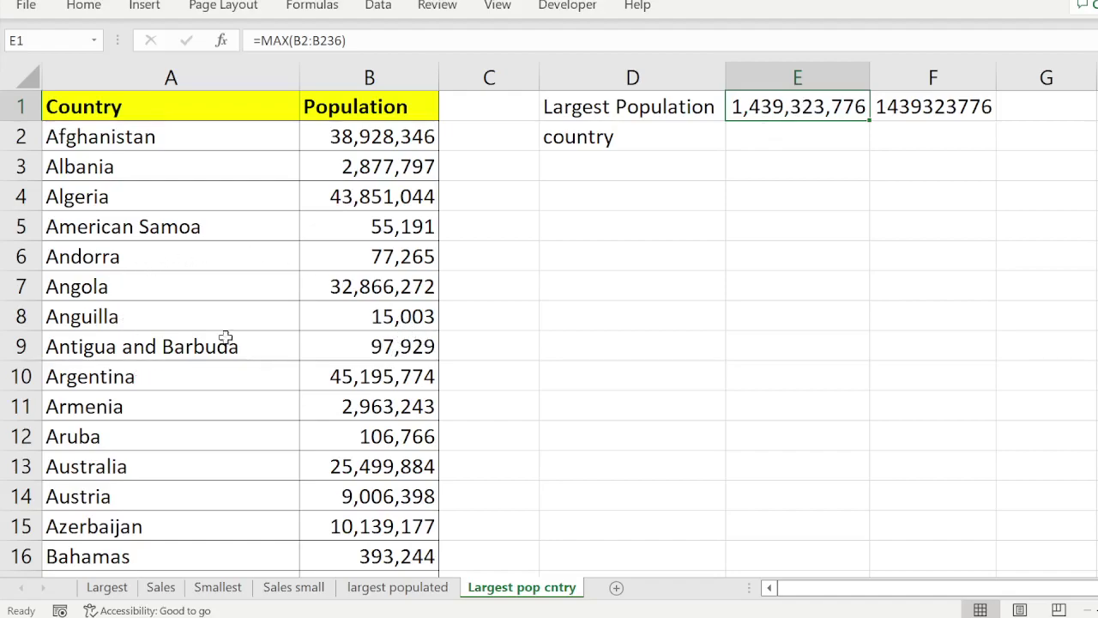
Begin an XLOOKUP formula in E2, beside the country label
{"action": "left_click", "coordinate": [837, 139]}
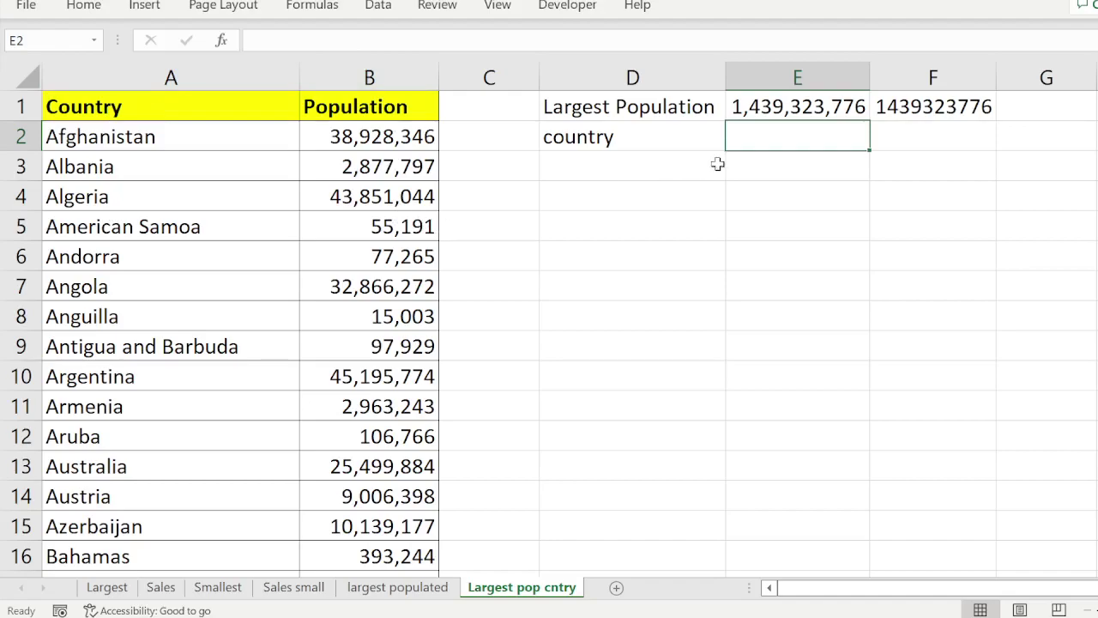
{"action": "double_click", "coordinate": [796, 134]}
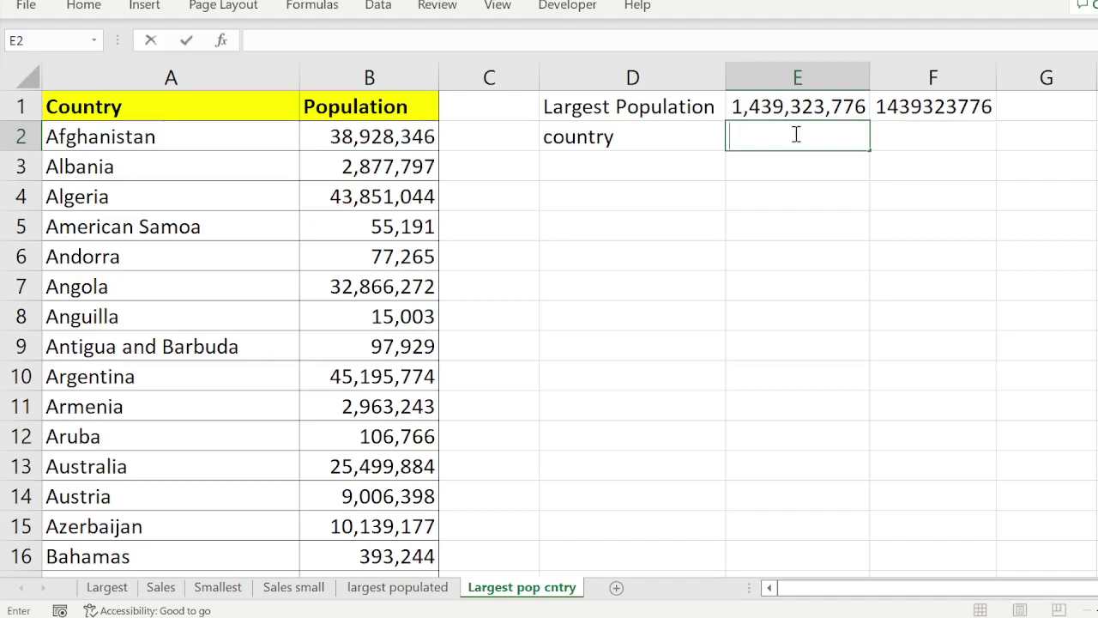
{"action": "type", "text": "=xlookup("}
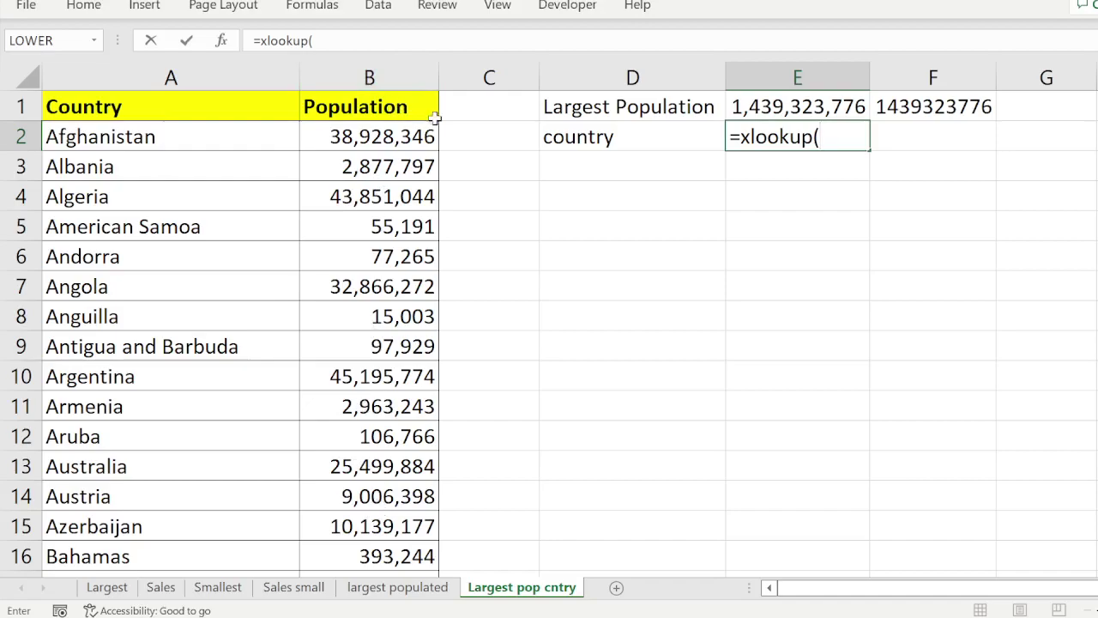
{"action": "left_click", "coordinate": [365, 137]}
{"action": "left_click_drag", "start_coordinate": [365, 136], "coordinate": [369, 570]}
{"action": "left_click_drag", "start_coordinate": [355, 614], "coordinate": [380, 496]}
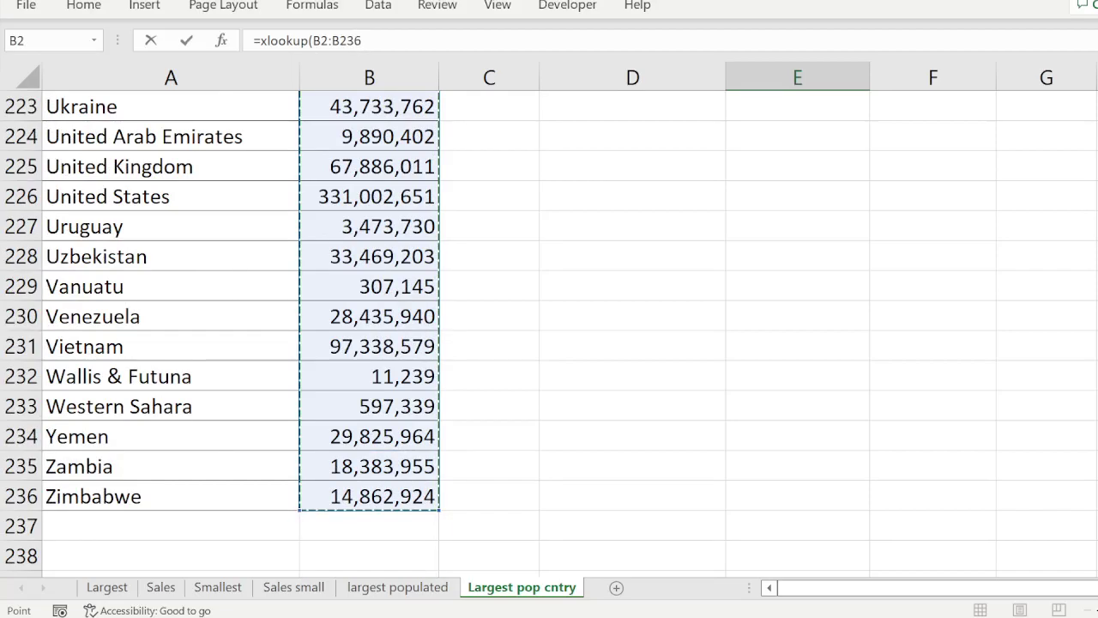
{"action": "scroll", "coordinate": [550, 335], "scroll_direction": "up", "scroll_amount": 20}
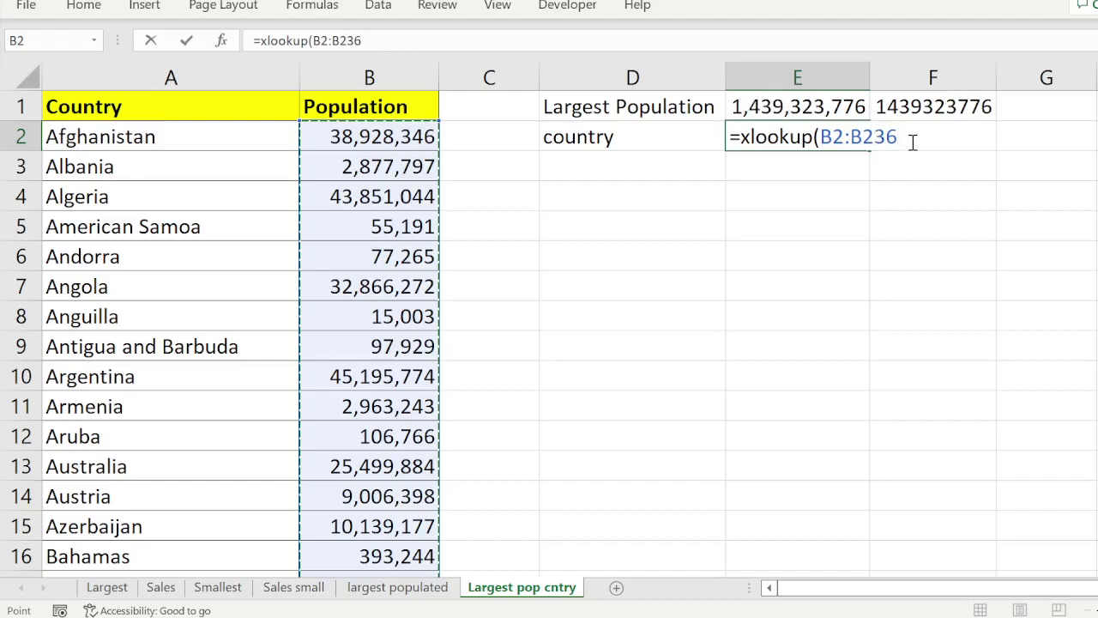
{"action": "left_click_drag", "start_coordinate": [912, 137], "coordinate": [820, 138]}
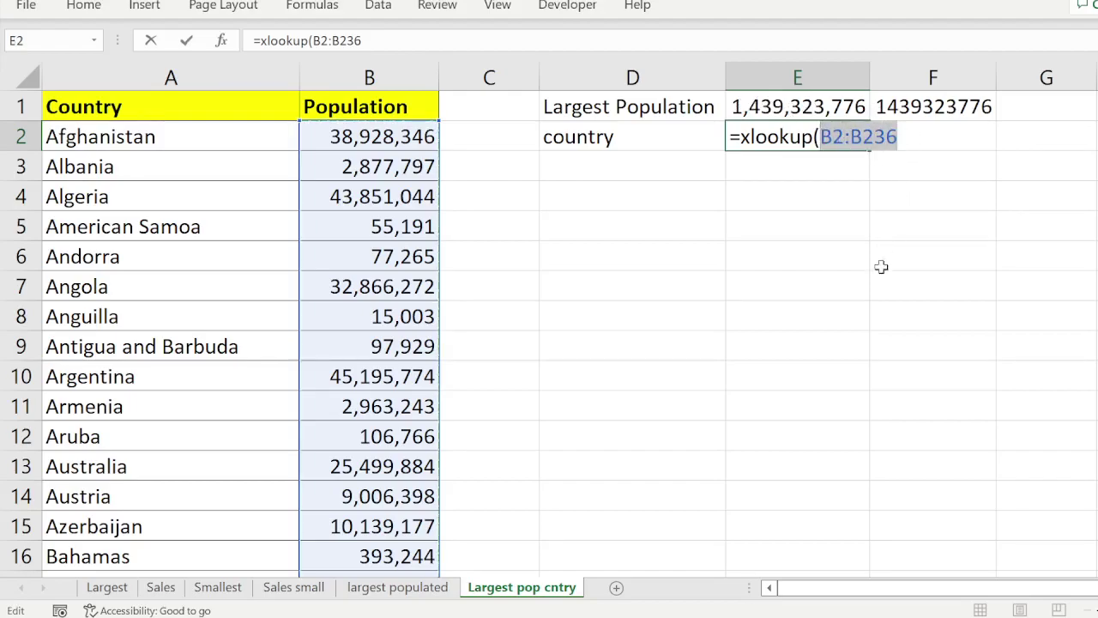
{"action": "key", "text": "BackSpace"}
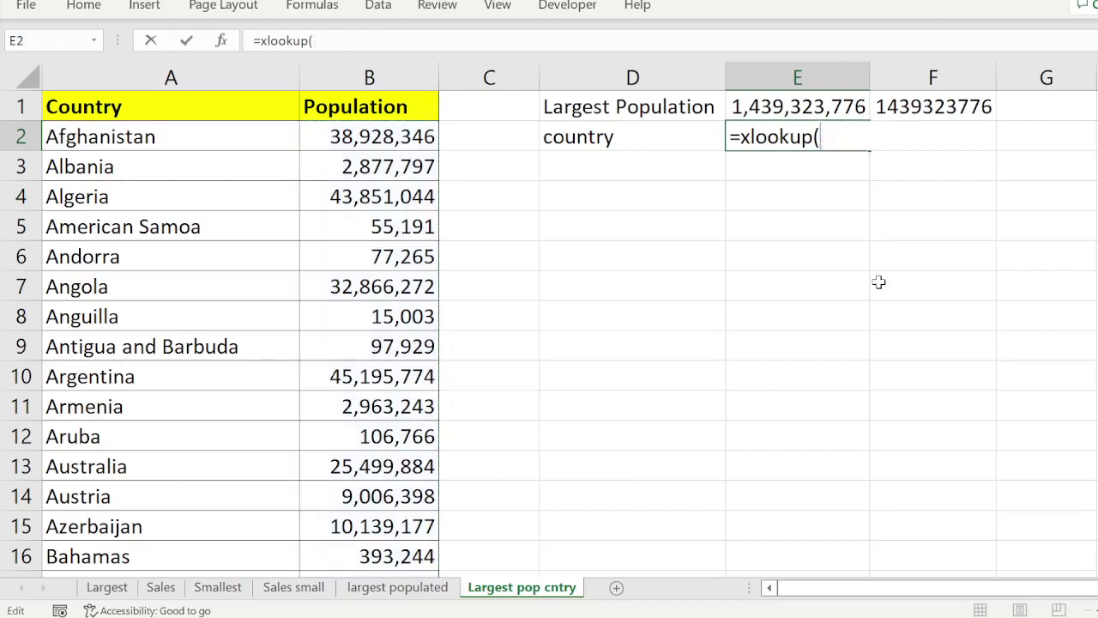
Give XLOOKUP the largest population in E1 as lookup value and B2:B236 as lookup array
{"action": "left_click", "coordinate": [806, 105]}
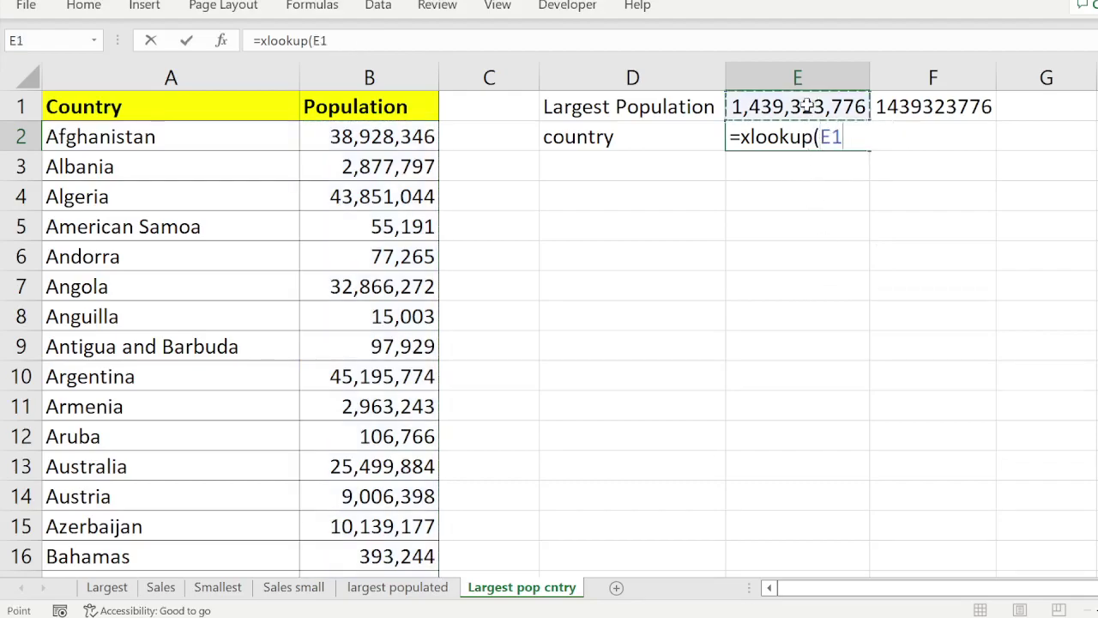
{"action": "type", "text": ","}
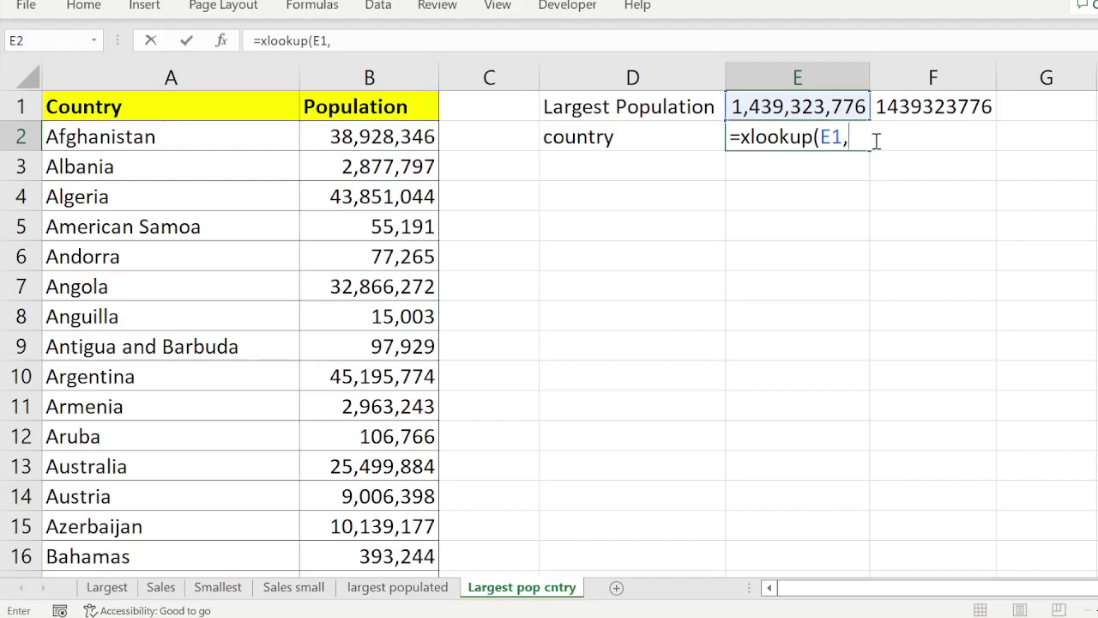
{"action": "left_click", "coordinate": [407, 134]}
{"action": "left_click_drag", "start_coordinate": [406, 134], "coordinate": [385, 521]}
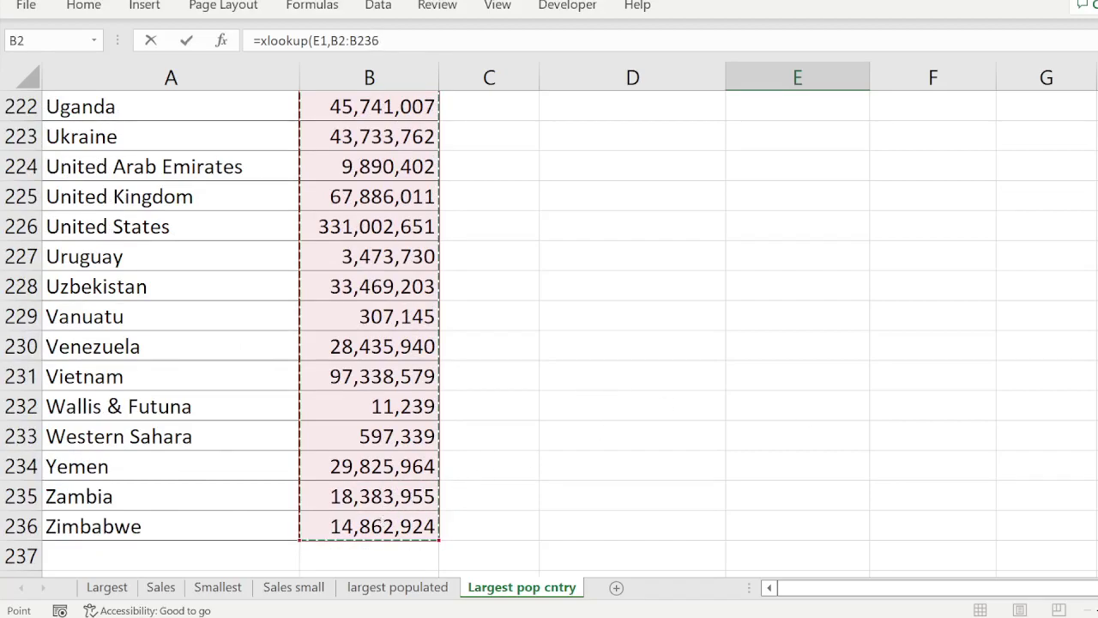
{"action": "scroll", "coordinate": [632, 343], "scroll_direction": "up", "scroll_amount": 20}
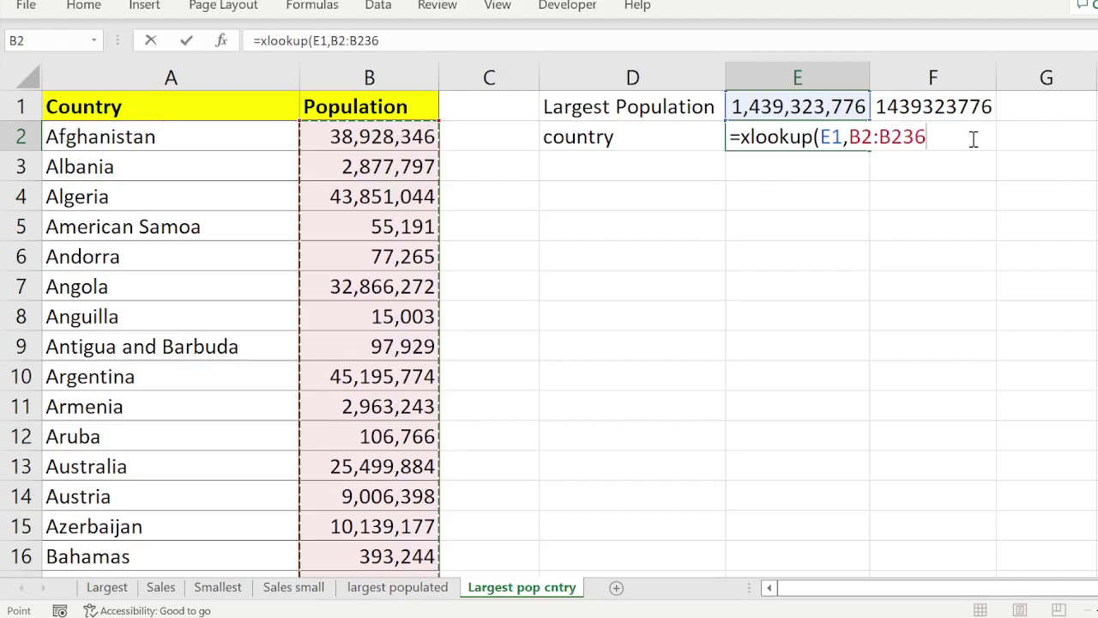
{"action": "type", "text": ","}
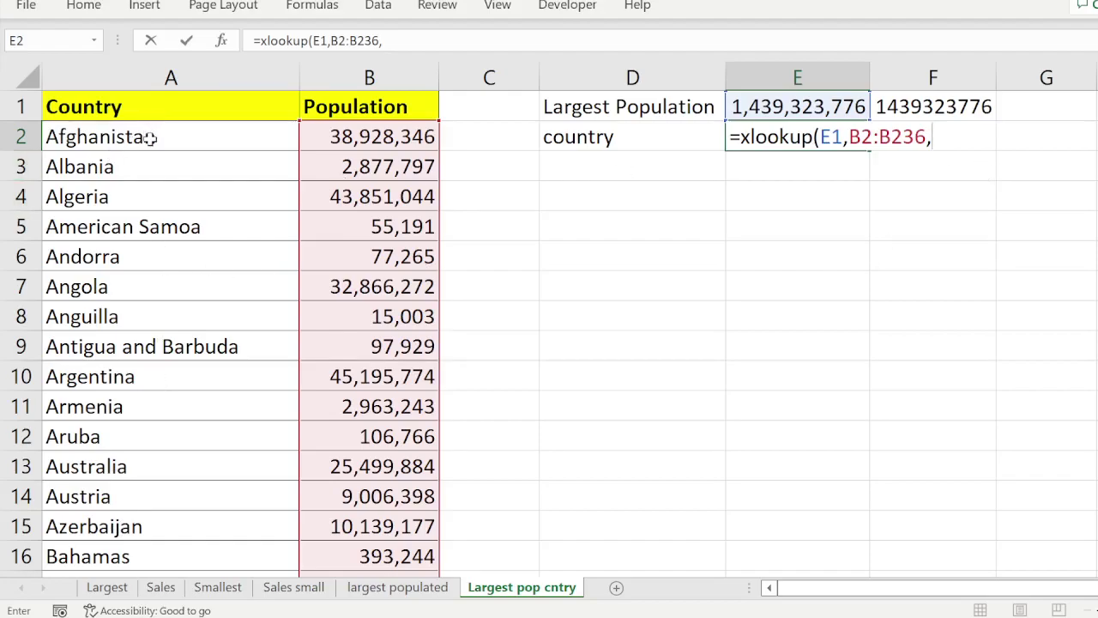
Use the country names in A2:A236 as the return array and complete the formula =XLOOKUP(E1,B2:B236,A2:A236)
{"action": "left_click_drag", "start_coordinate": [149, 137], "coordinate": [169, 526]}
{"action": "left_click_drag", "start_coordinate": [175, 605], "coordinate": [195, 483]}
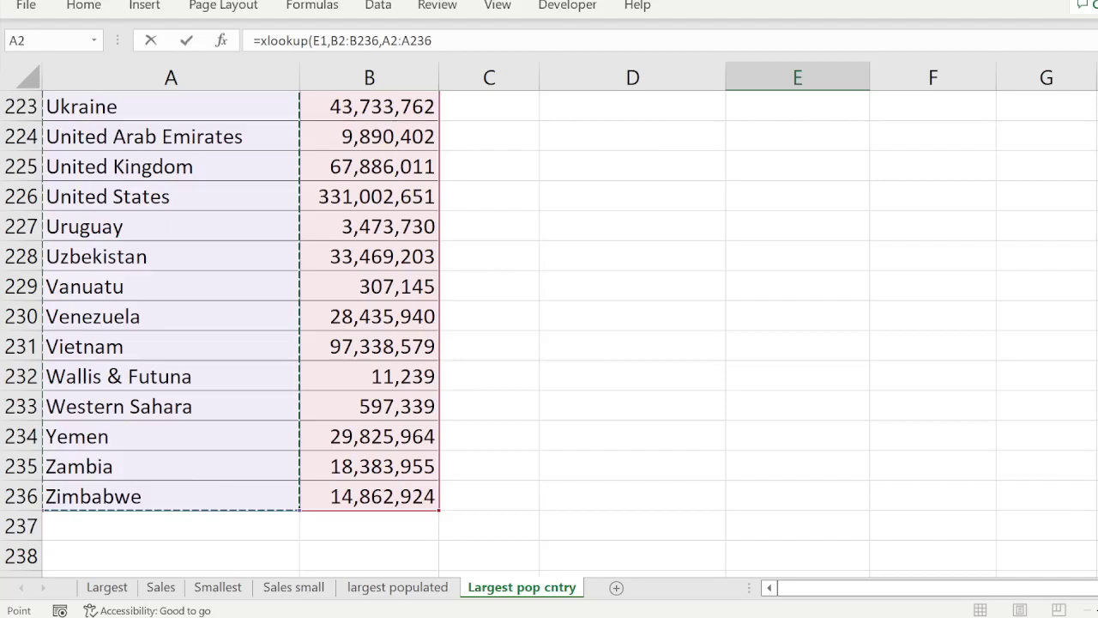
{"action": "scroll", "coordinate": [549, 326], "scroll_direction": "up", "scroll_amount": 20}
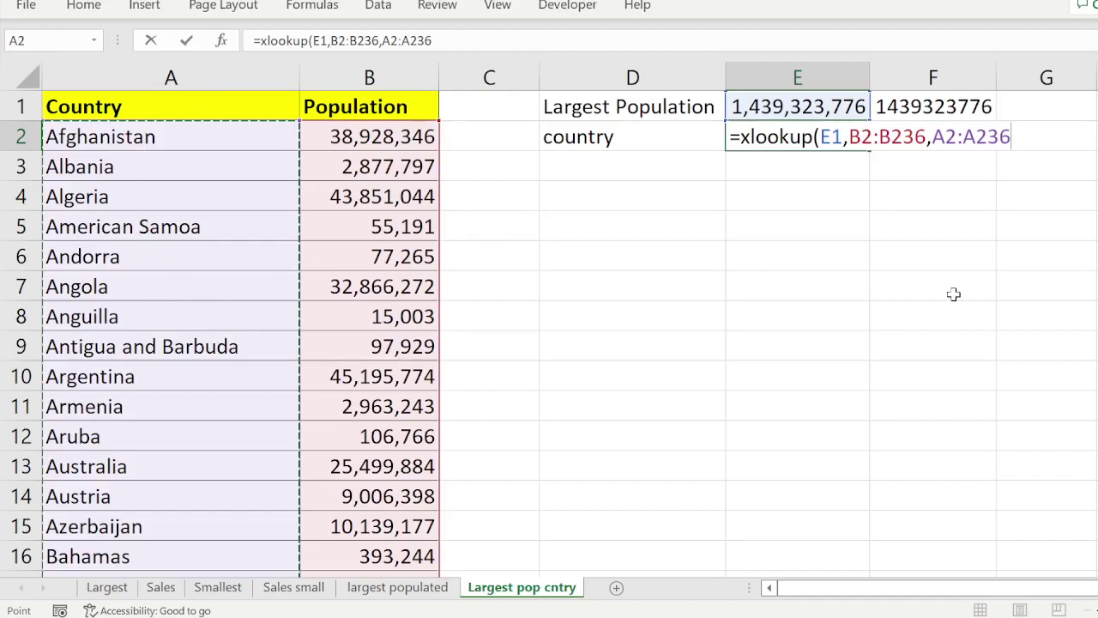
{"action": "type", "text": ")"}
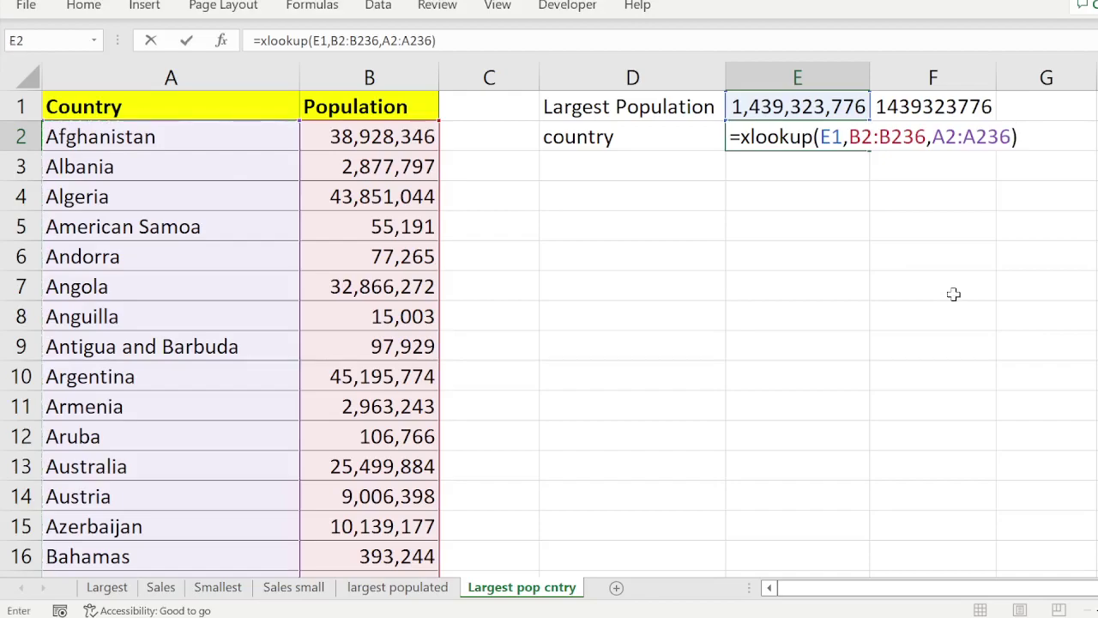
{"action": "key", "text": "Return"}
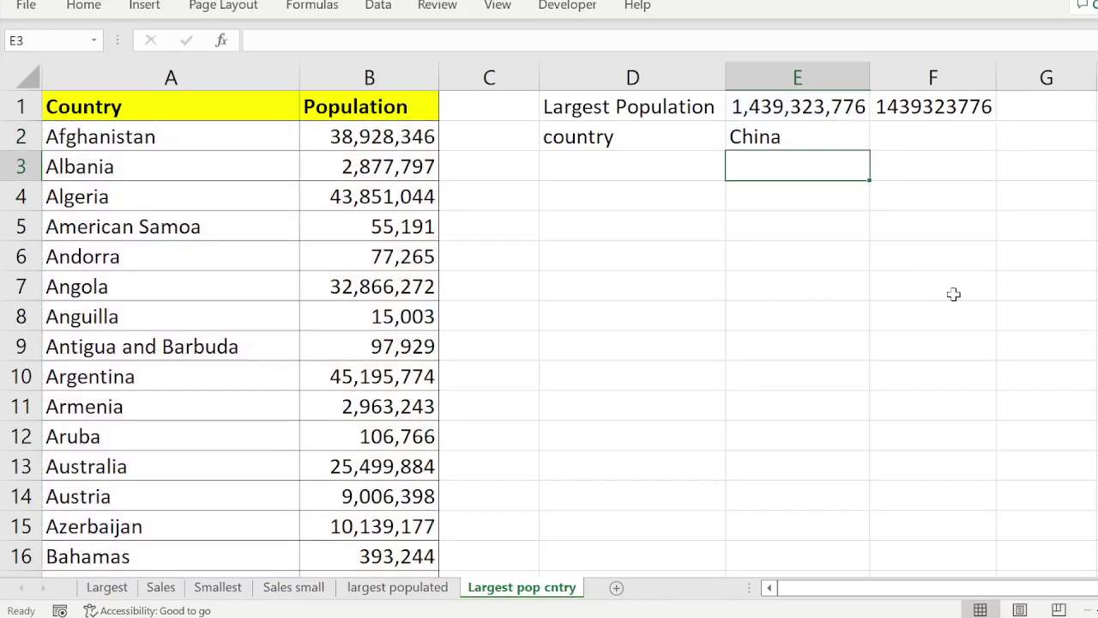
Copy the largest population from E1 and search the Population column for that value
{"action": "left_click", "coordinate": [802, 132]}
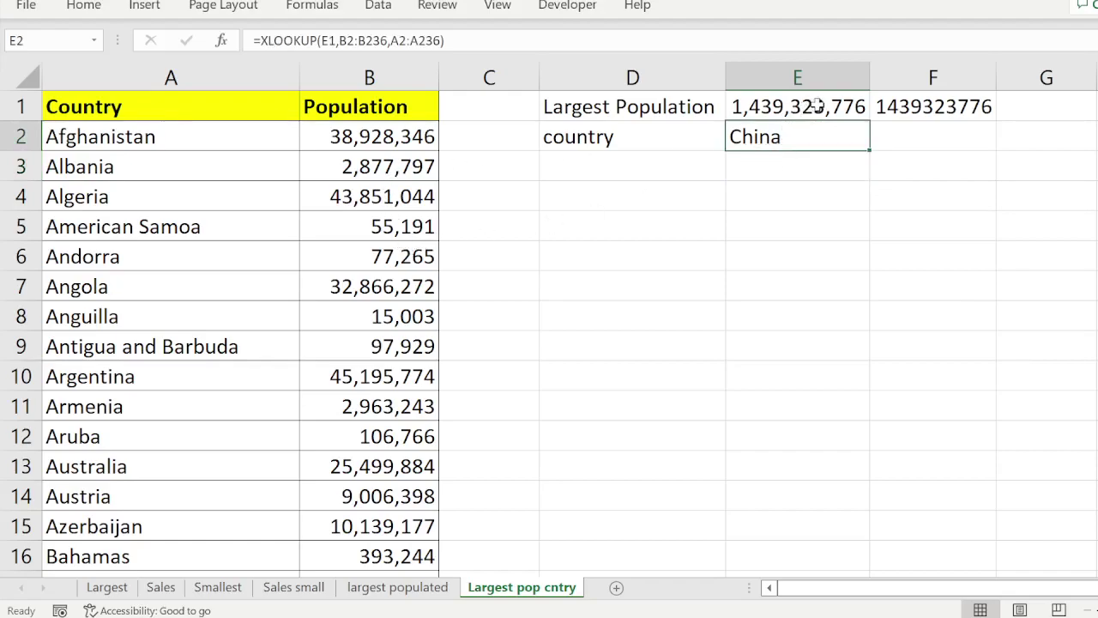
{"action": "left_click", "coordinate": [820, 104]}
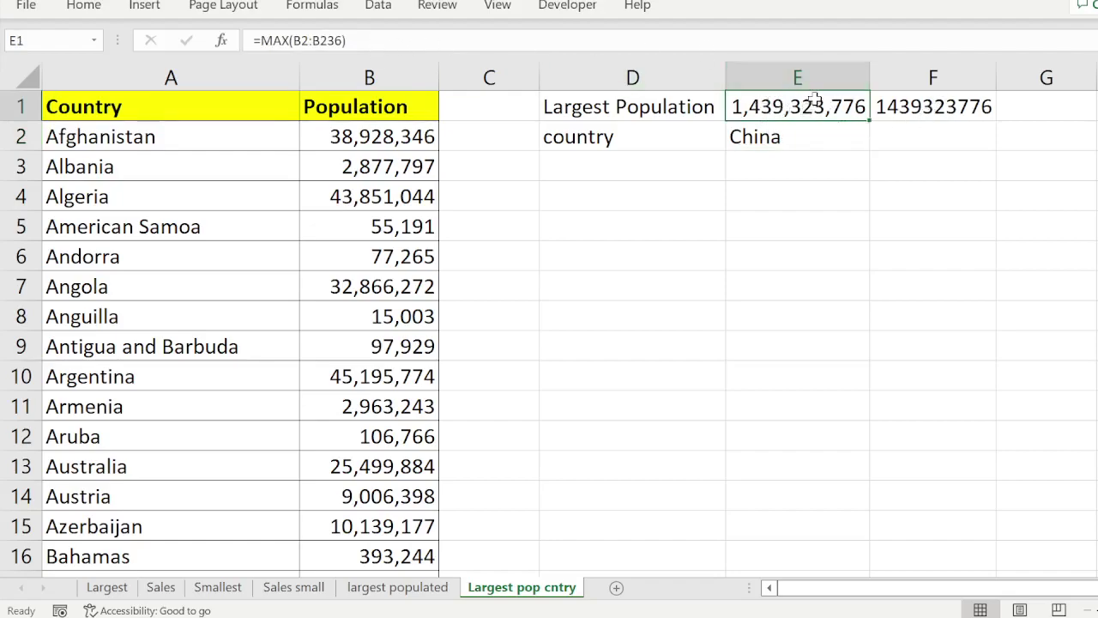
{"action": "key", "text": "ctrl+c"}
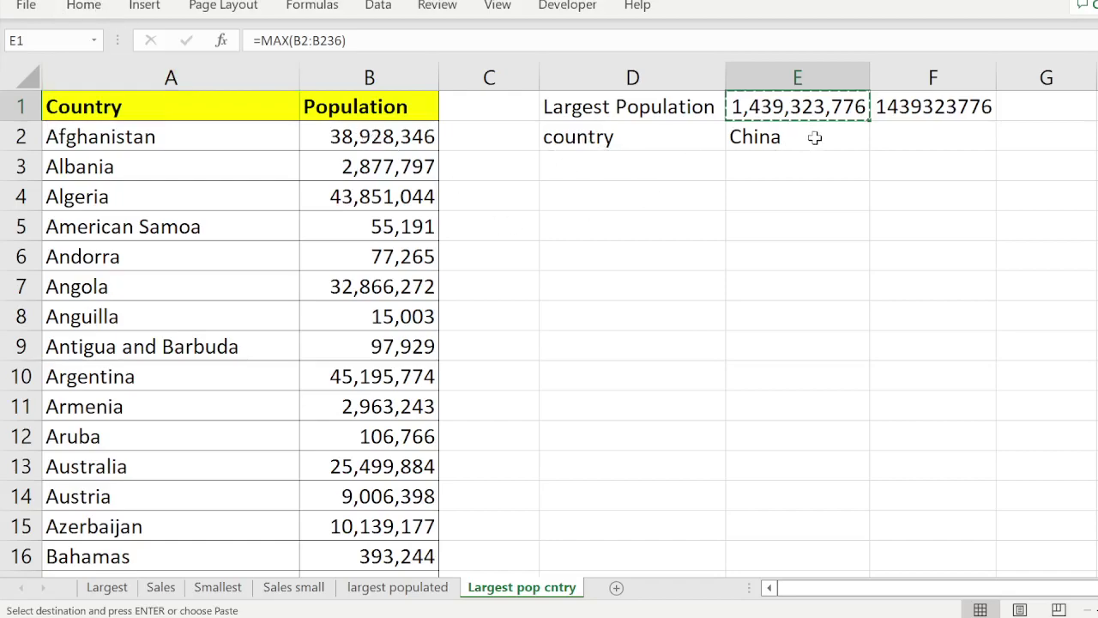
{"action": "left_click", "coordinate": [383, 73]}
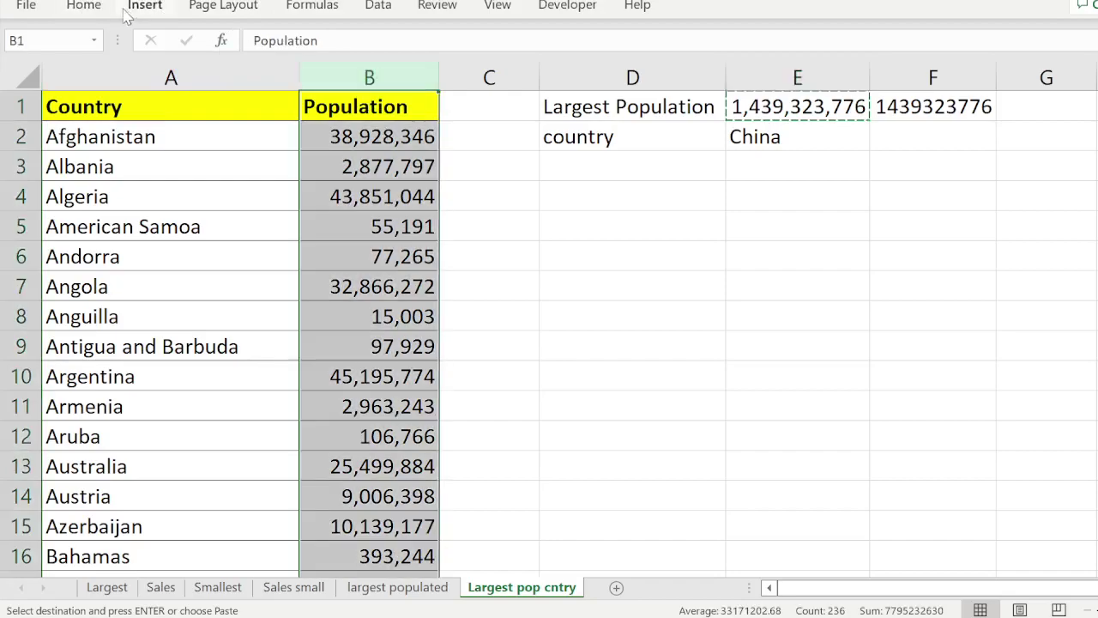
{"action": "left_click", "coordinate": [94, 10]}
{"action": "key", "text": "Return"}
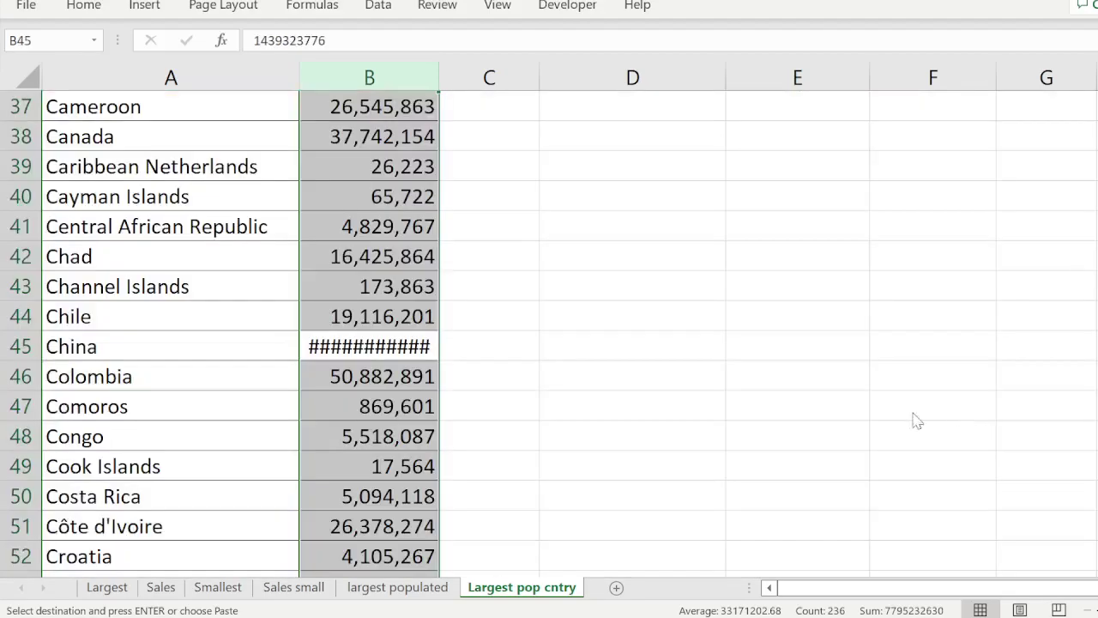
Widen column B to fit the found population, and compare the country name in its row with the XLOOKUP result in E2
{"action": "double_click", "coordinate": [442, 74]}
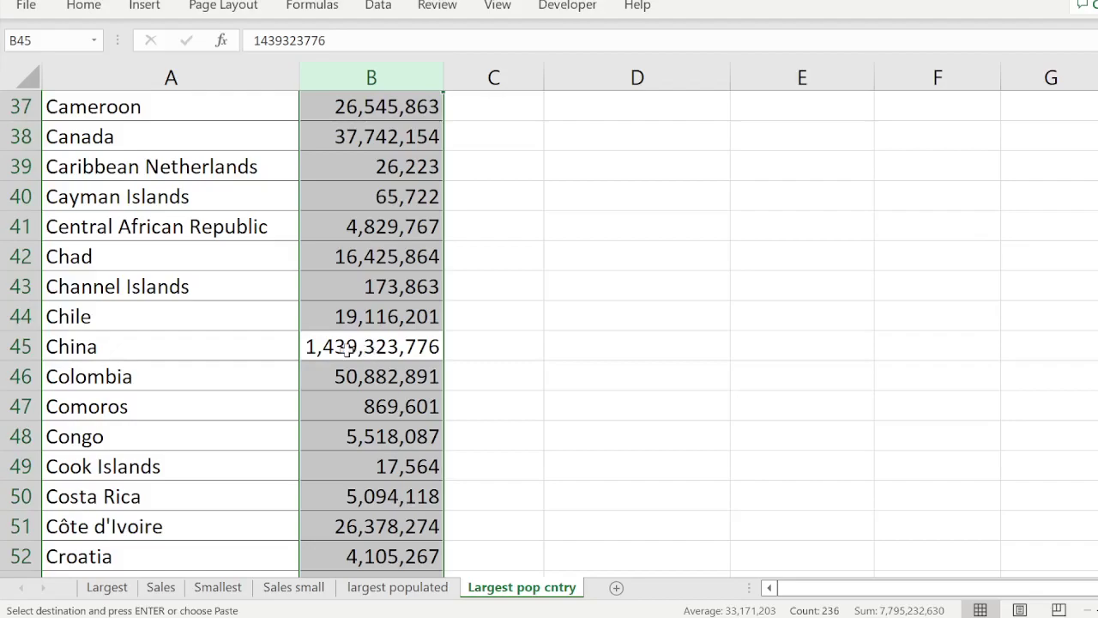
{"action": "left_click", "coordinate": [160, 347]}
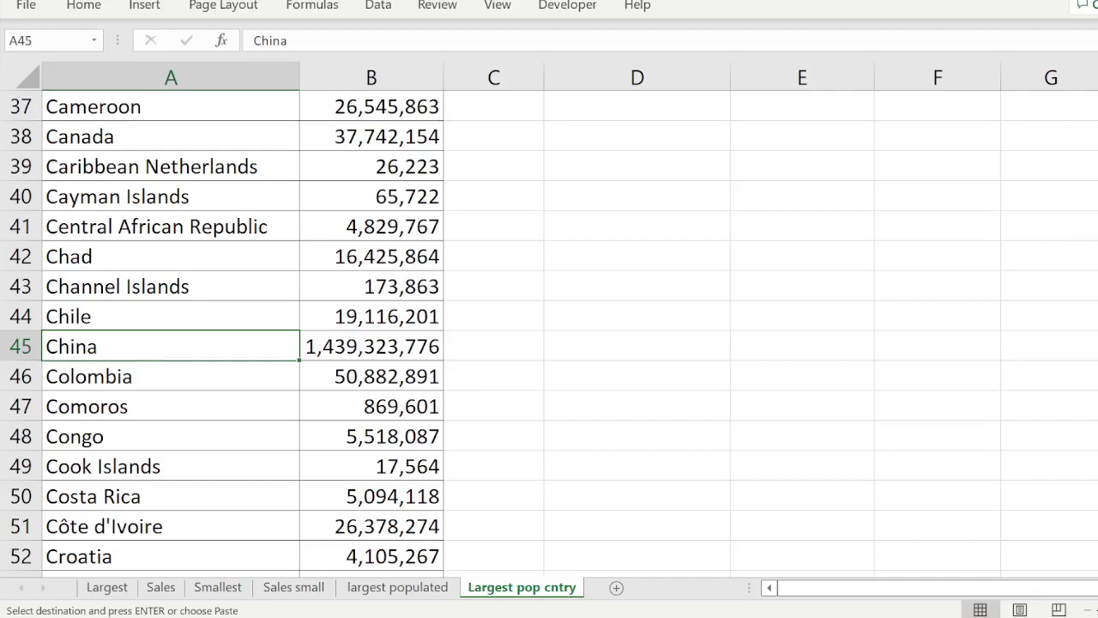
{"action": "scroll", "coordinate": [258, 334], "scroll_direction": "up", "scroll_amount": 12}
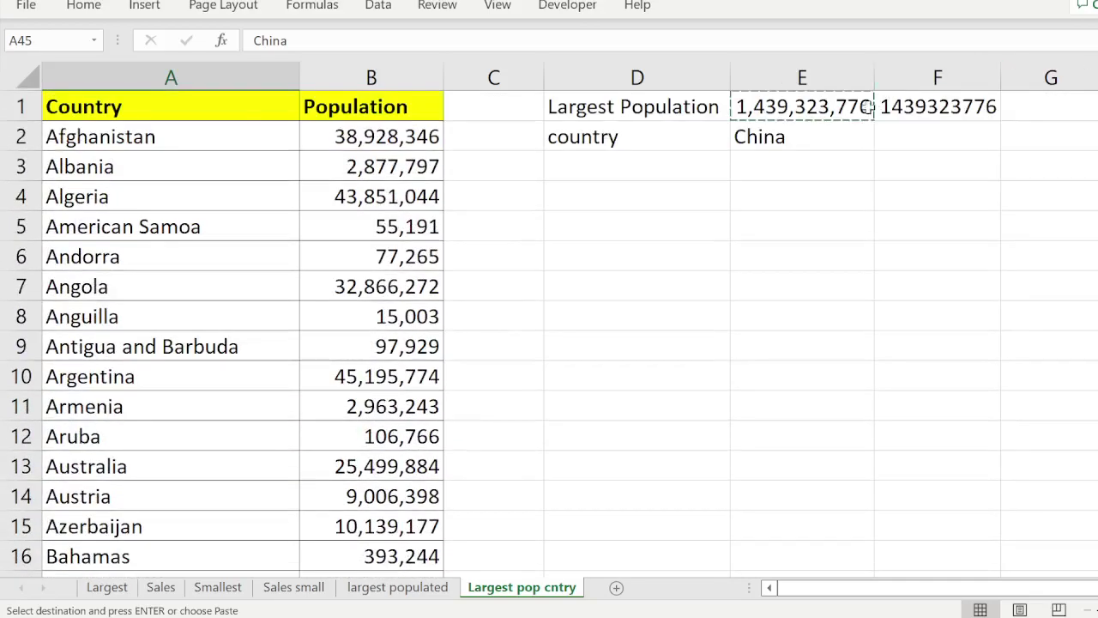
{"action": "left_click", "coordinate": [834, 139]}
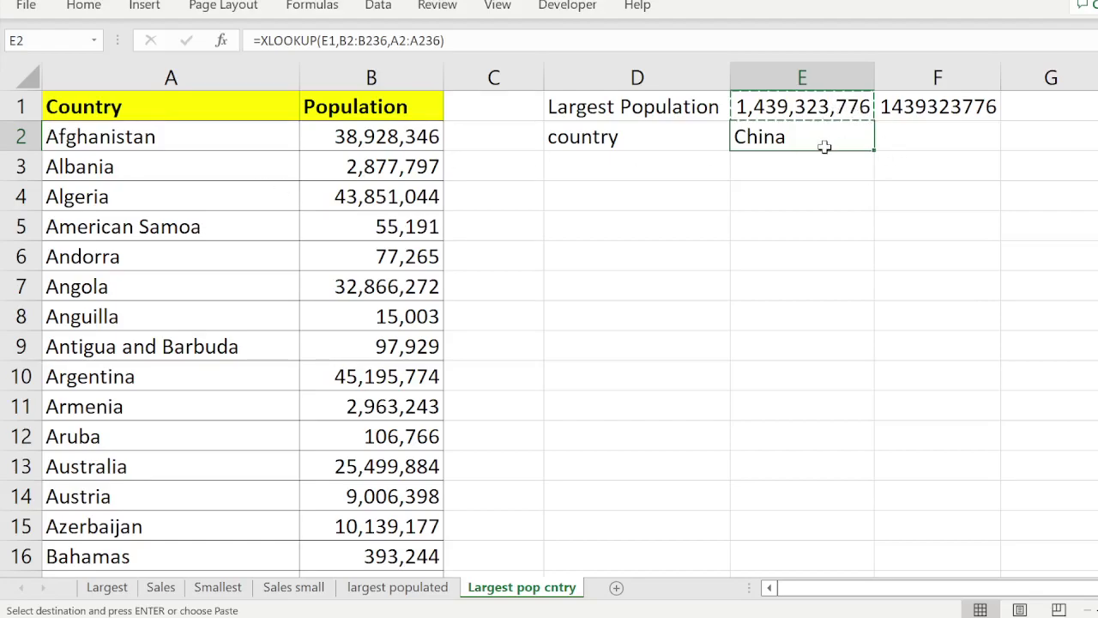
Delete the LARGE formula from F1
{"action": "left_click", "coordinate": [943, 107]}
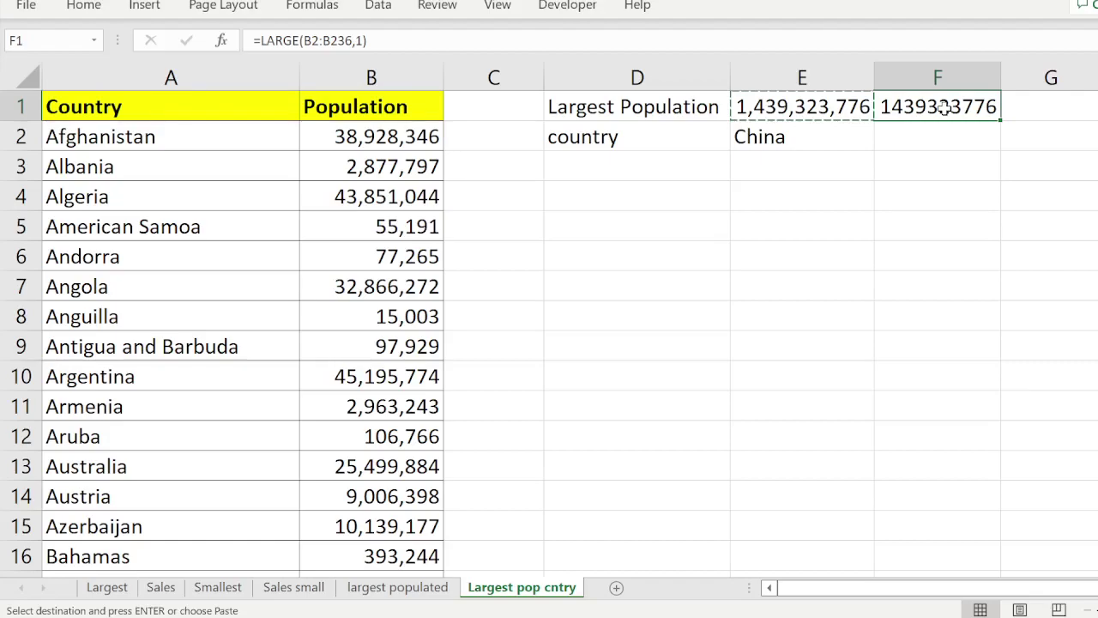
{"action": "key", "text": "Delete"}
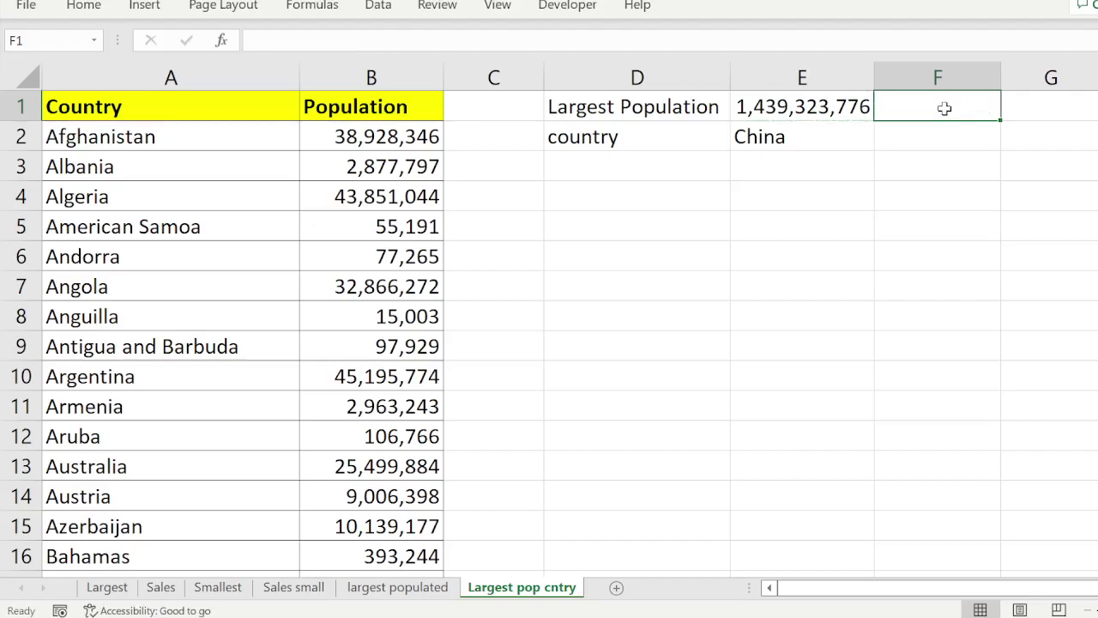
{"action": "left_click", "coordinate": [1060, 107]}
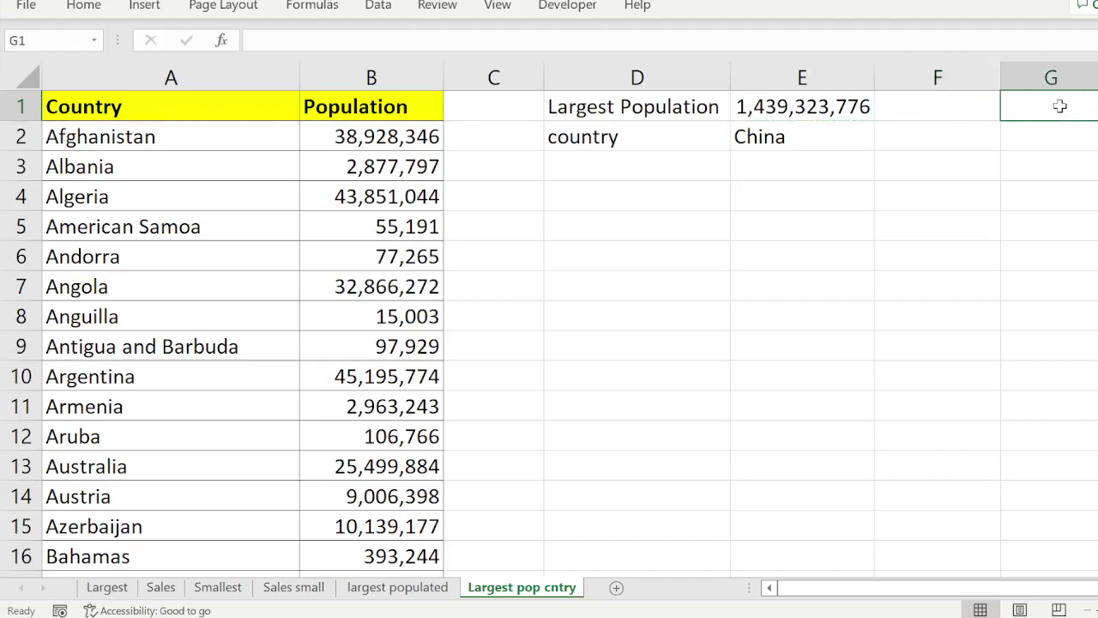
Enter the label "2nd largest population" in D4 and widen column D to fit it
{"action": "left_click", "coordinate": [605, 200]}
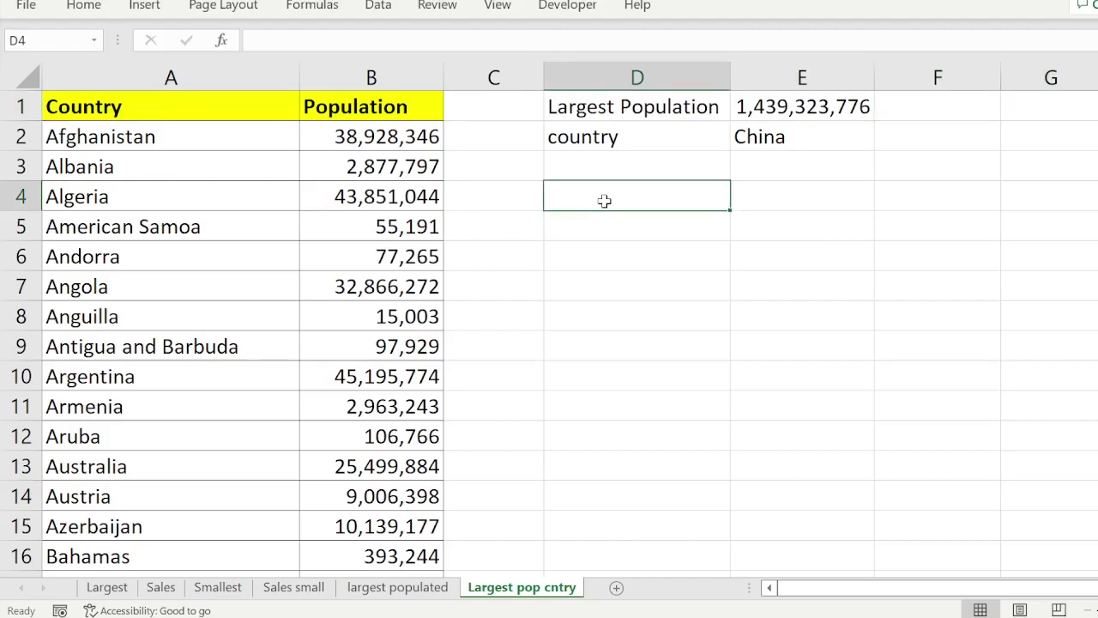
{"action": "type", "text": "2nd"}
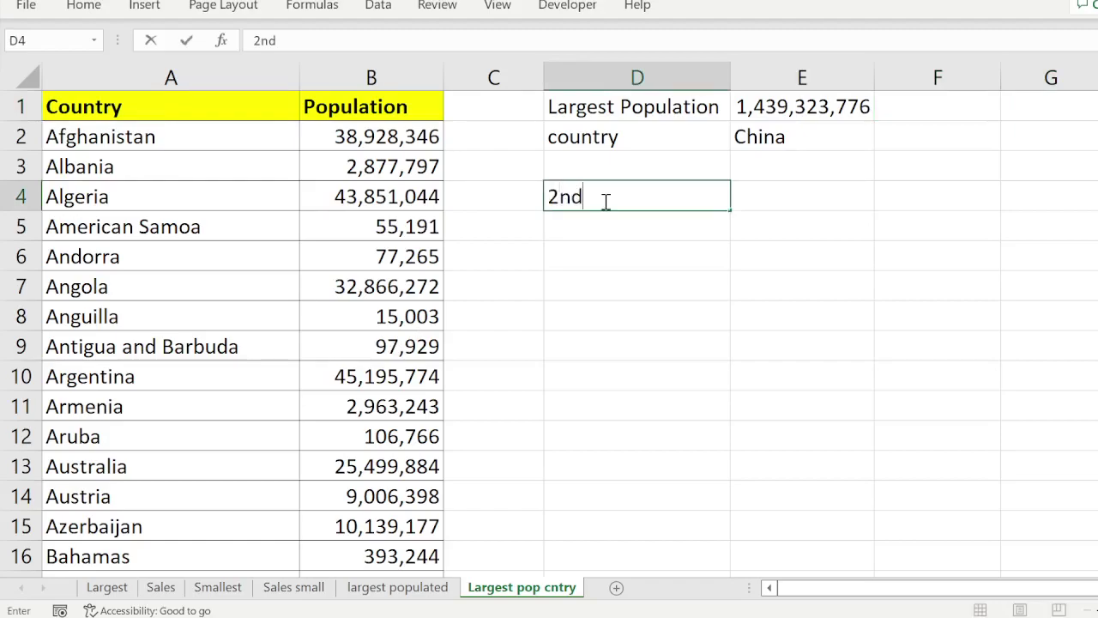
{"action": "type", "text": " larg"}
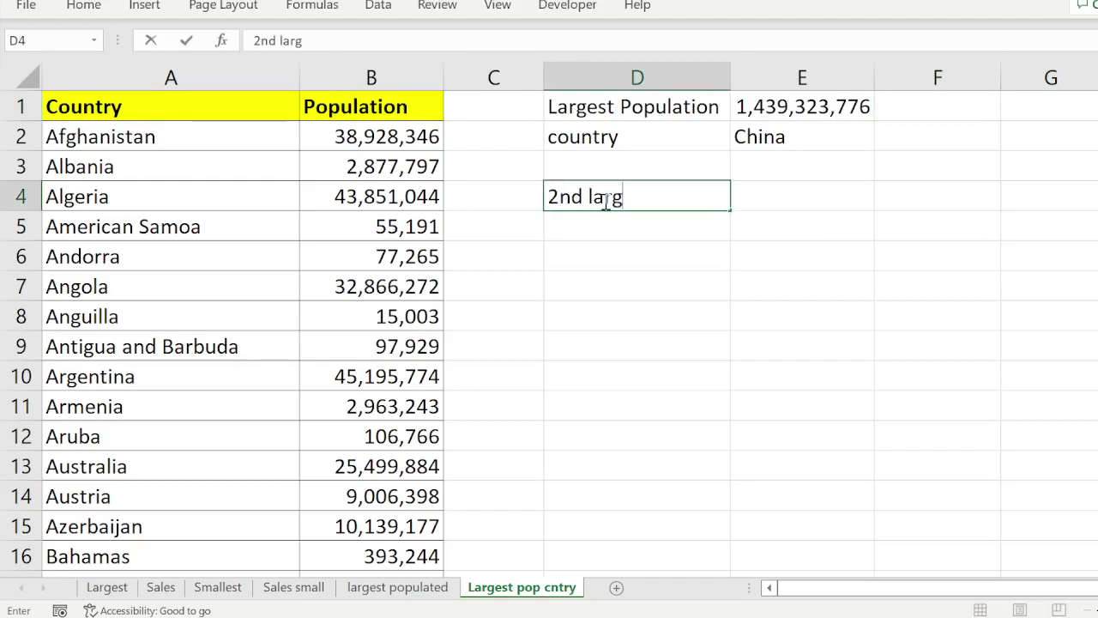
{"action": "type", "text": "est"}
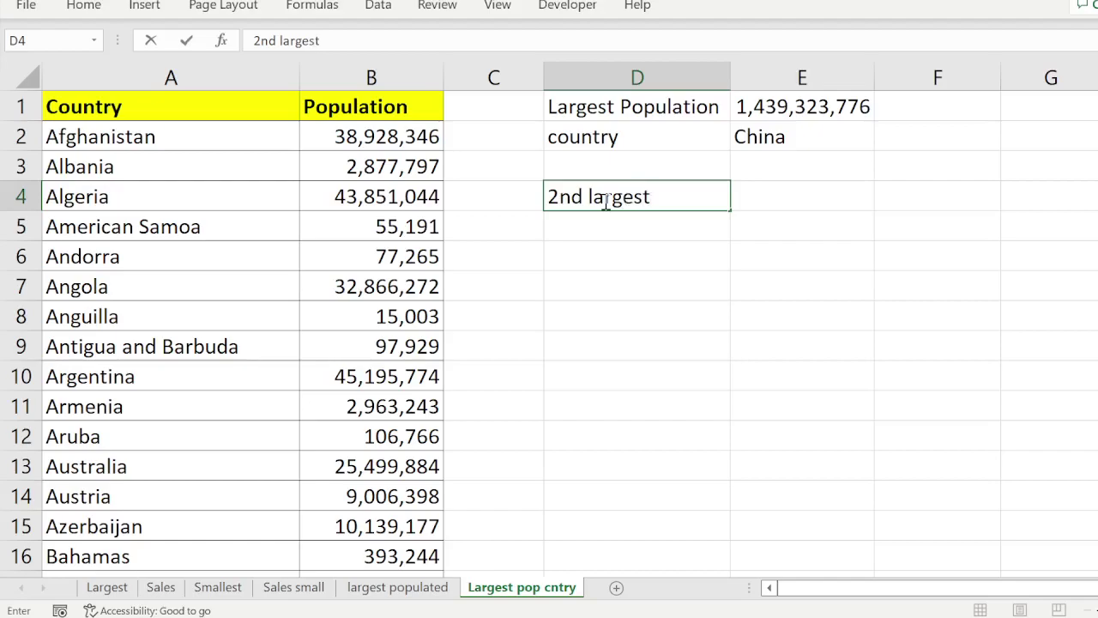
{"action": "type", "text": " popu"}
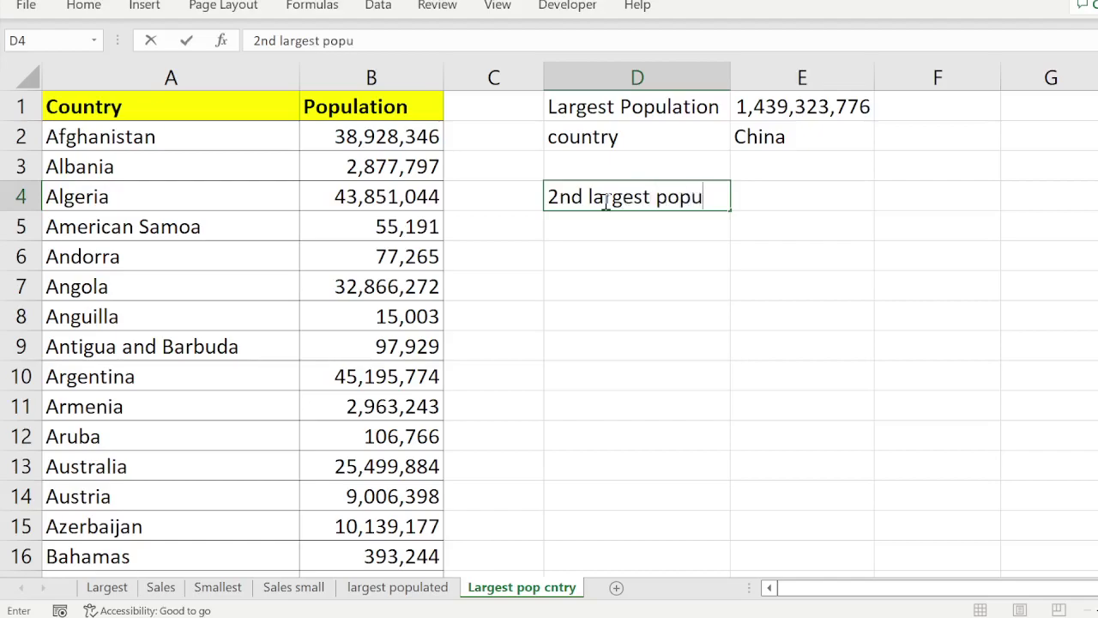
{"action": "type", "text": "lation"}
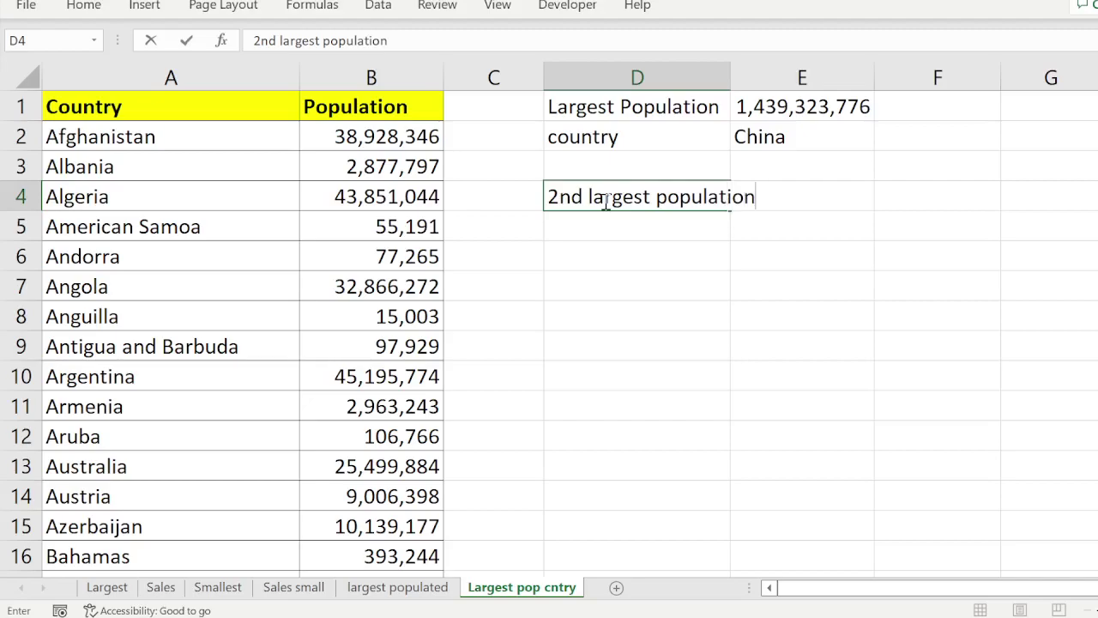
{"action": "key", "text": "Return"}
{"action": "key", "text": "Return"}
{"action": "left_click_drag", "start_coordinate": [727, 74], "coordinate": [769, 74]}
Enter the formula =LARGE(B2:B236,2) in E4 to return the second largest population
{"action": "left_click", "coordinate": [821, 189]}
{"action": "double_click", "coordinate": [824, 191]}
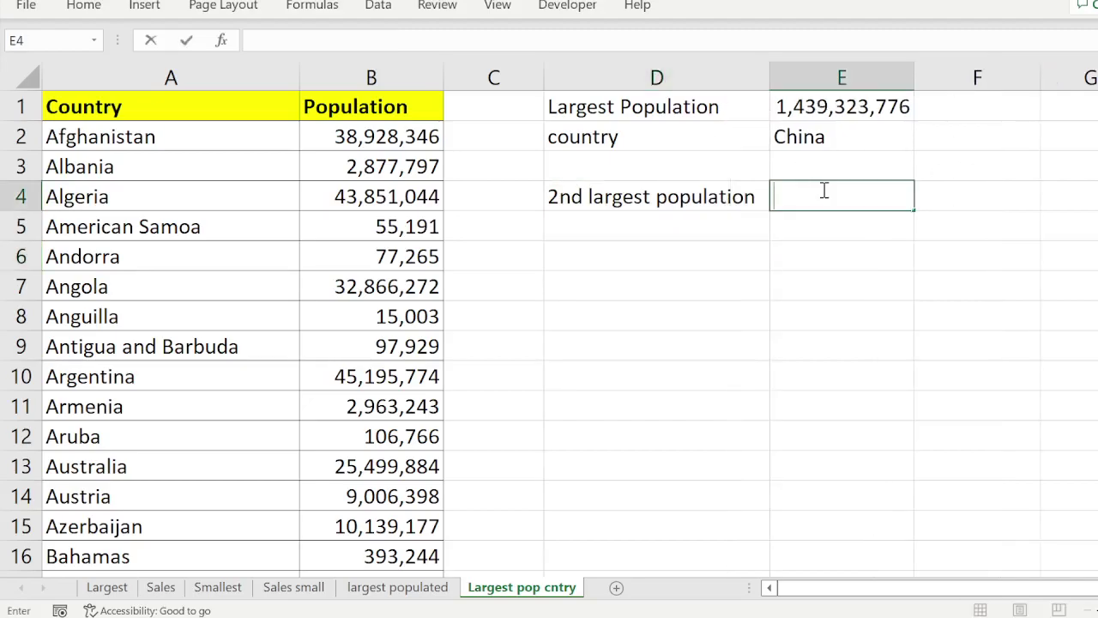
{"action": "type", "text": "=large"}
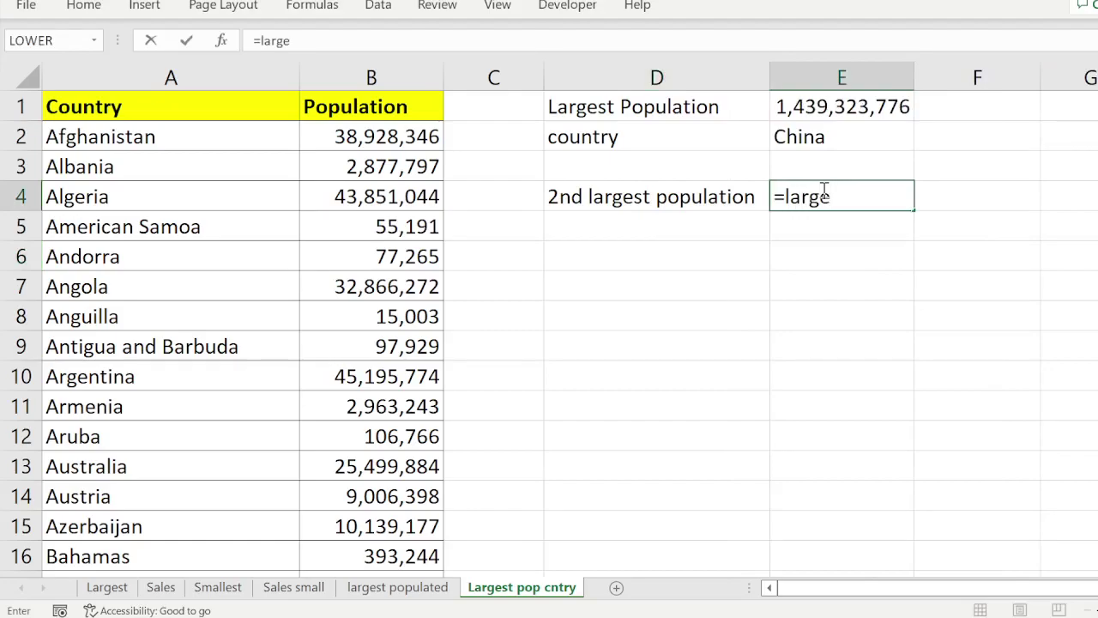
{"action": "type", "text": "("}
{"action": "left_click_drag", "start_coordinate": [377, 136], "coordinate": [365, 476]}
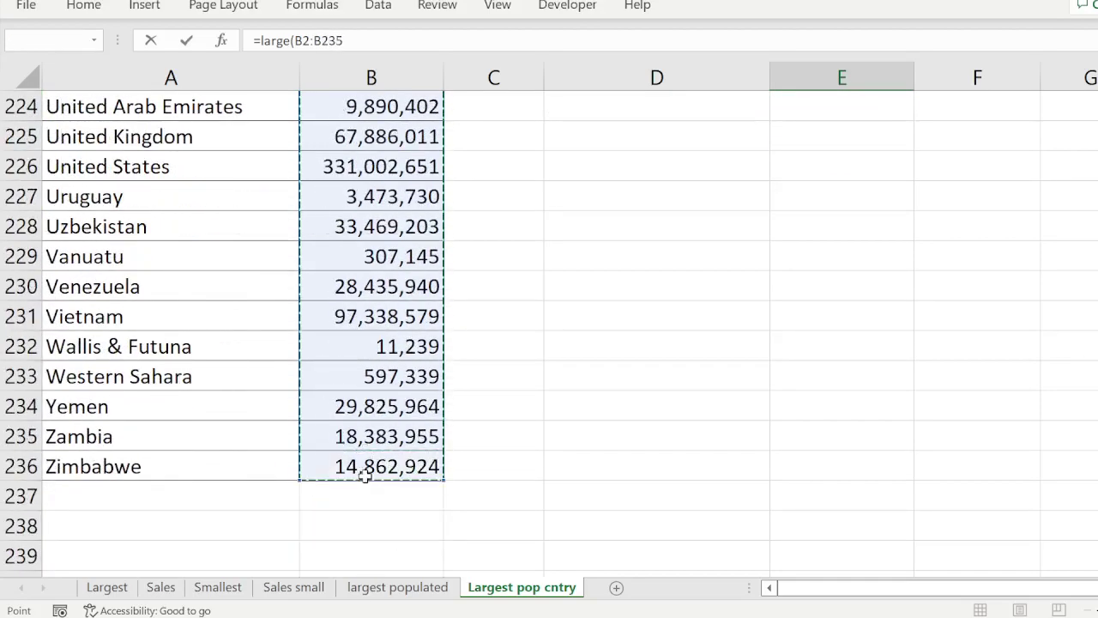
{"action": "scroll", "coordinate": [549, 334], "scroll_direction": "up", "scroll_amount": 20}
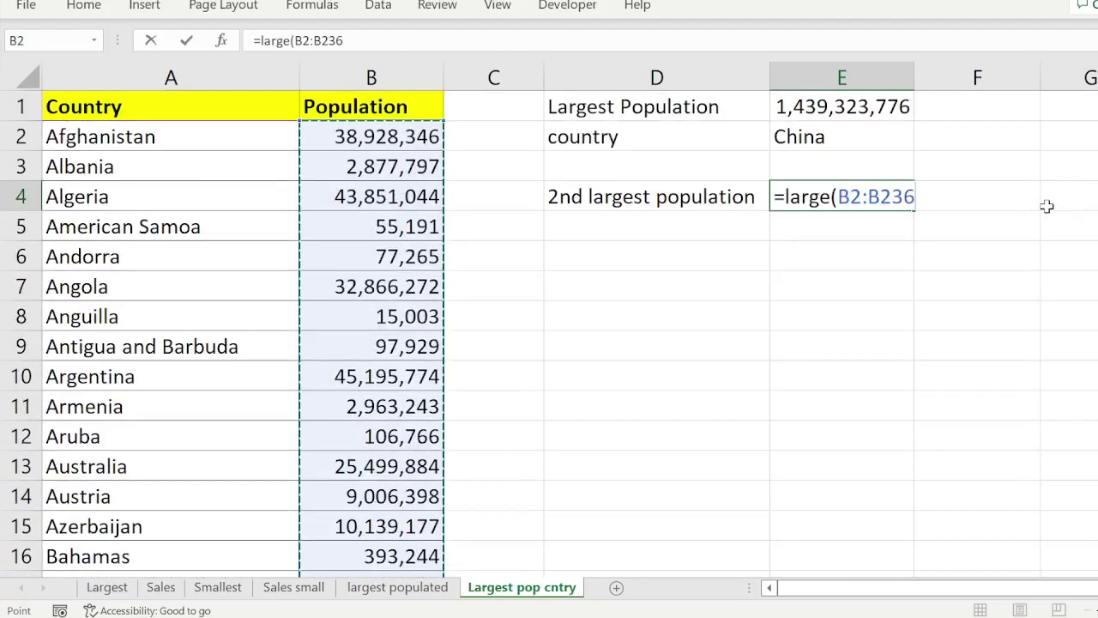
{"action": "type", "text": ",2)"}
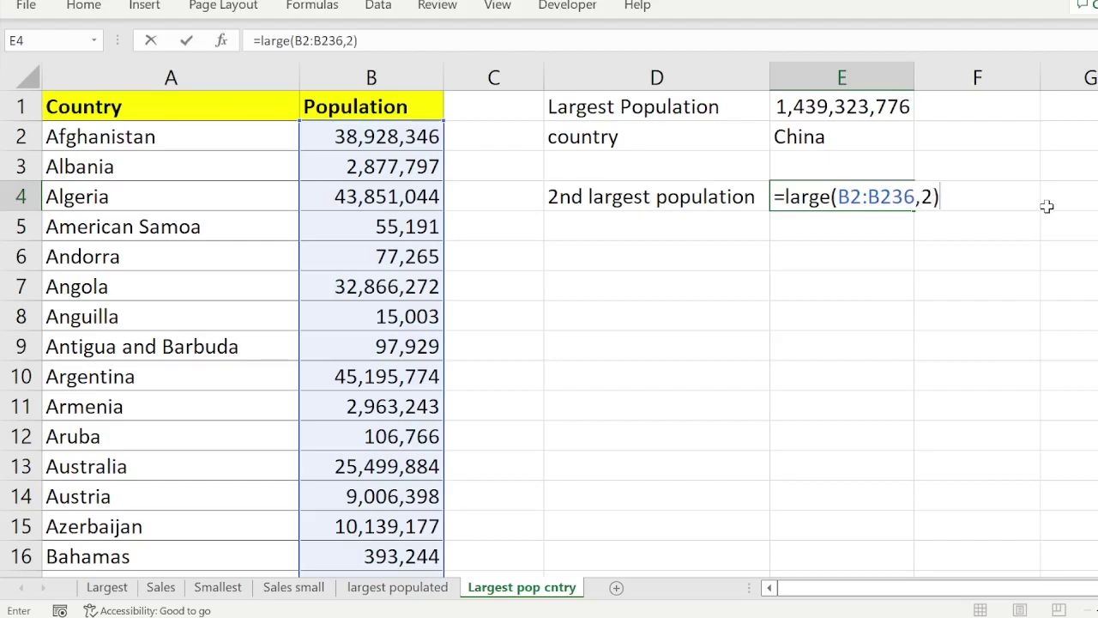
{"action": "left_click", "coordinate": [734, 227]}
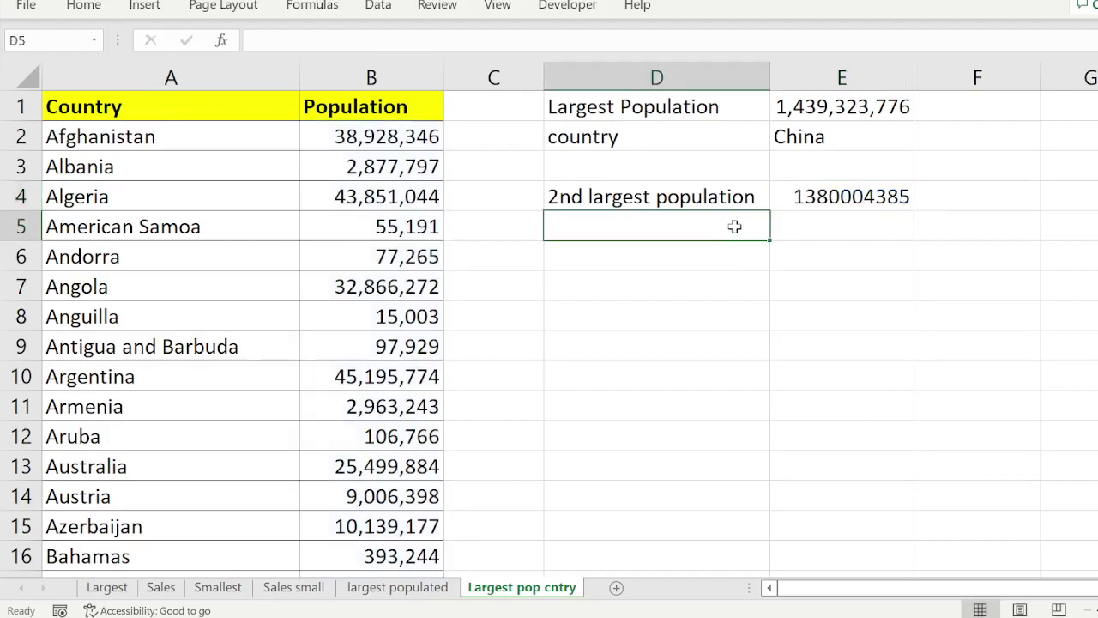
{"action": "left_click", "coordinate": [844, 198]}
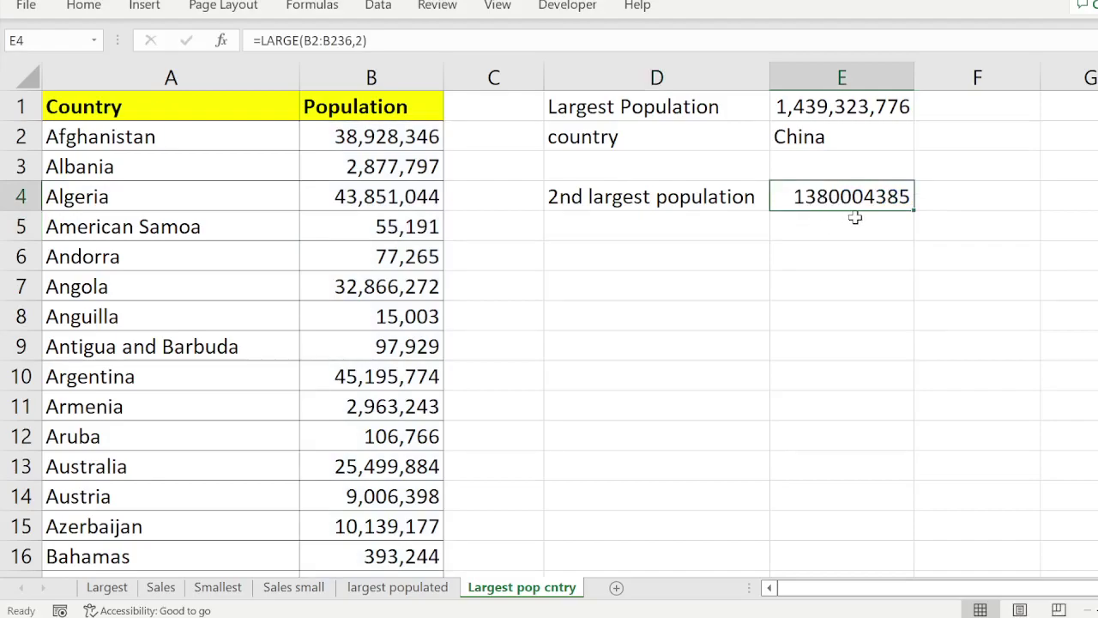
Enter the label "country" in D5, below the second largest population label
{"action": "left_click", "coordinate": [671, 227]}
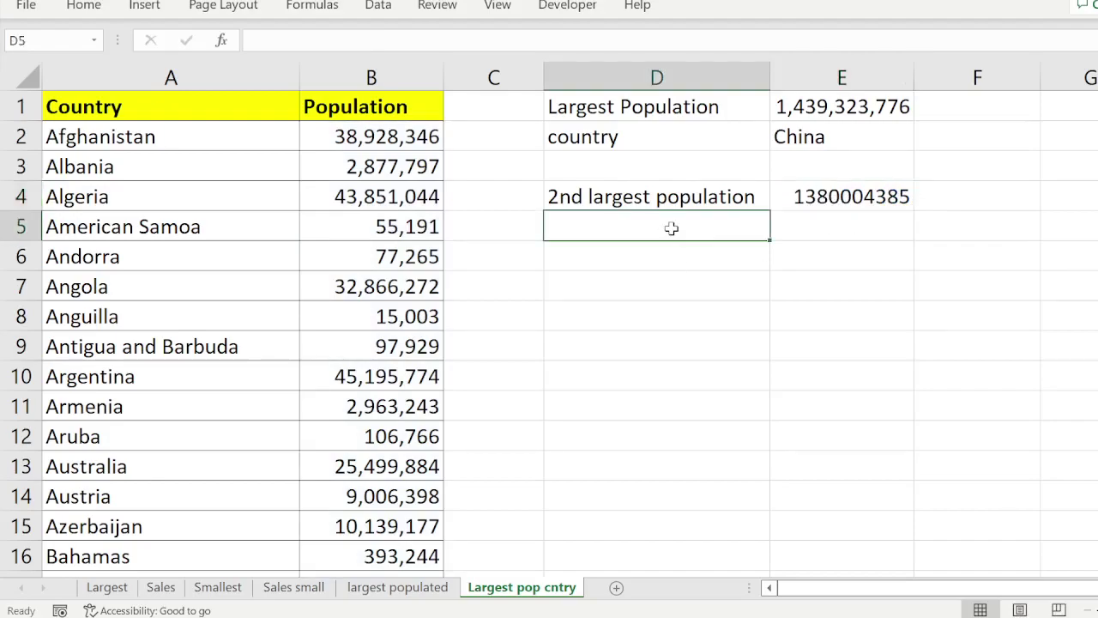
{"action": "type", "text": "country"}
{"action": "left_click", "coordinate": [808, 228]}
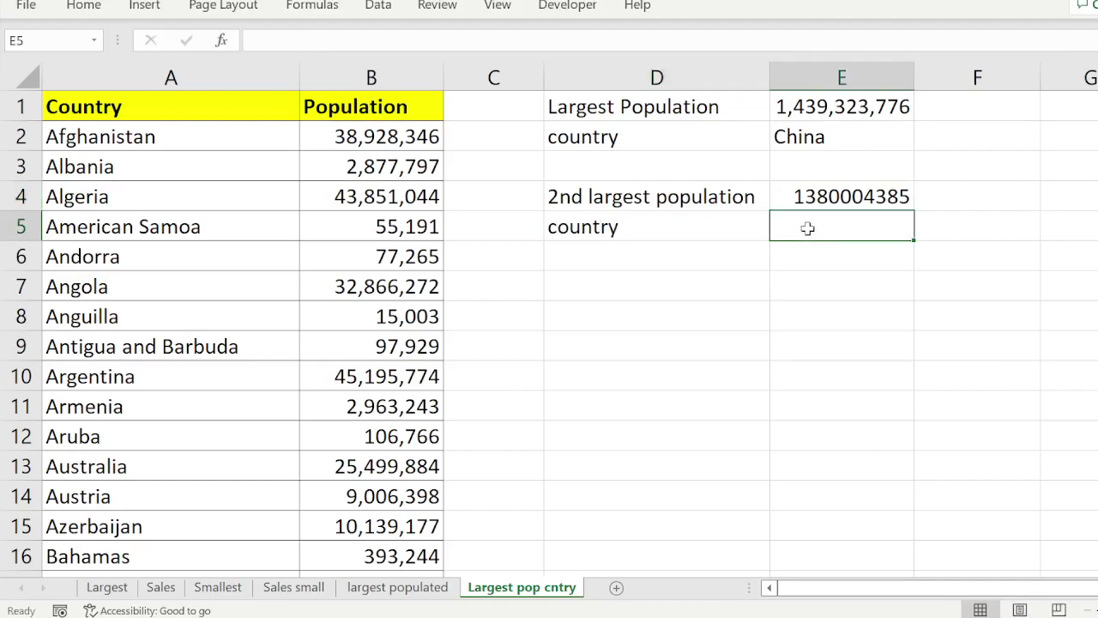
Enter the formula =XLOOKUP(E4,B2:B236,A2:A236) in E5 to return the country with the second largest population
{"action": "type", "text": "=xlo"}
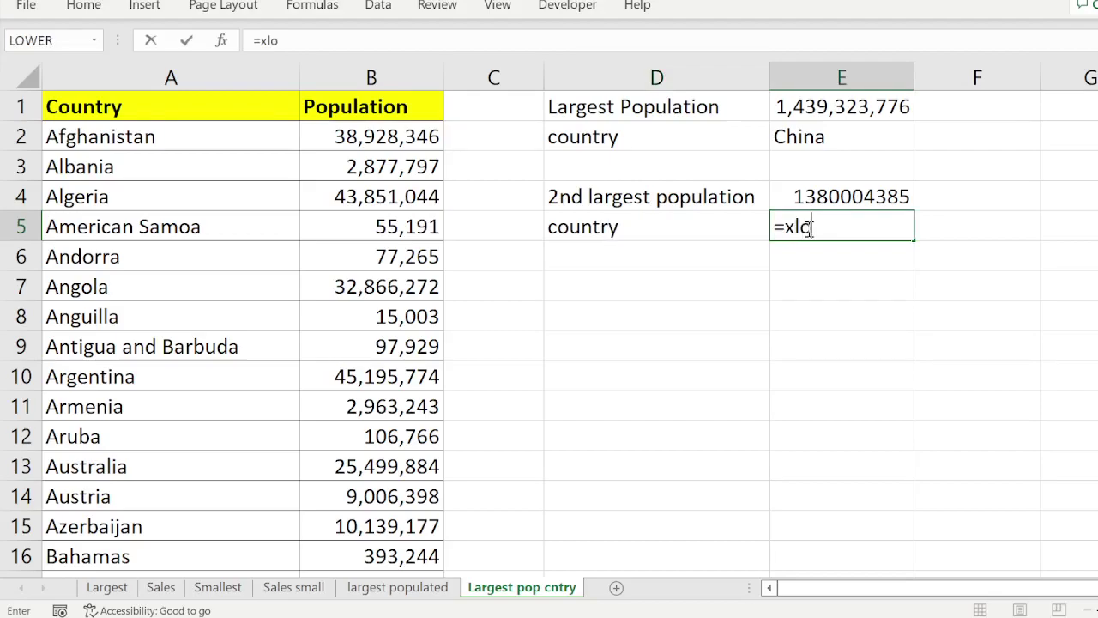
{"action": "type", "text": "okup("}
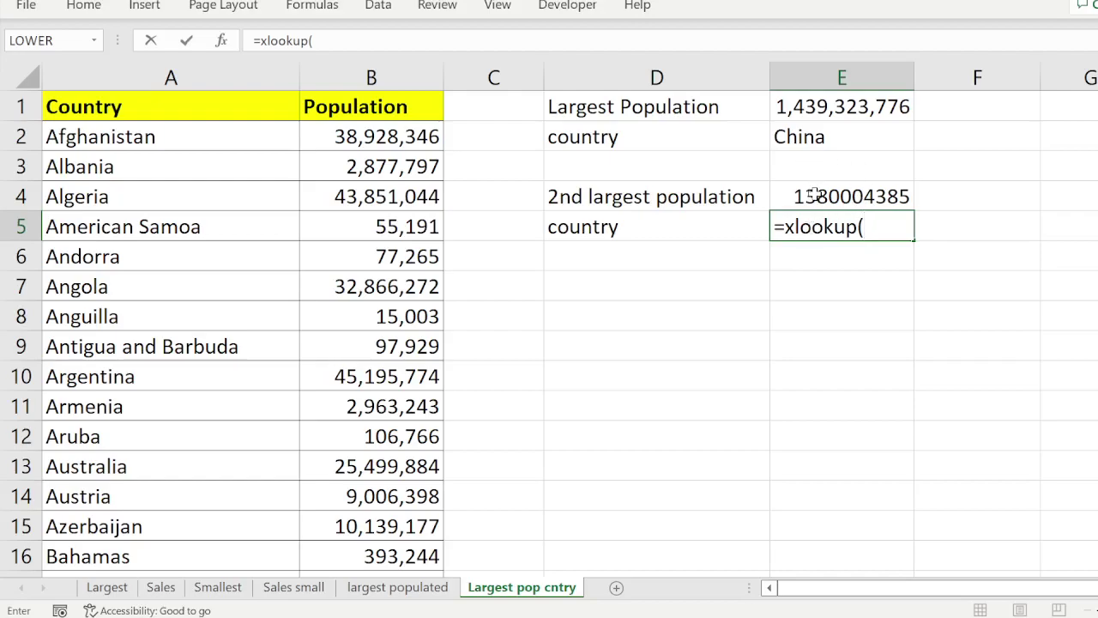
{"action": "left_click", "coordinate": [816, 195]}
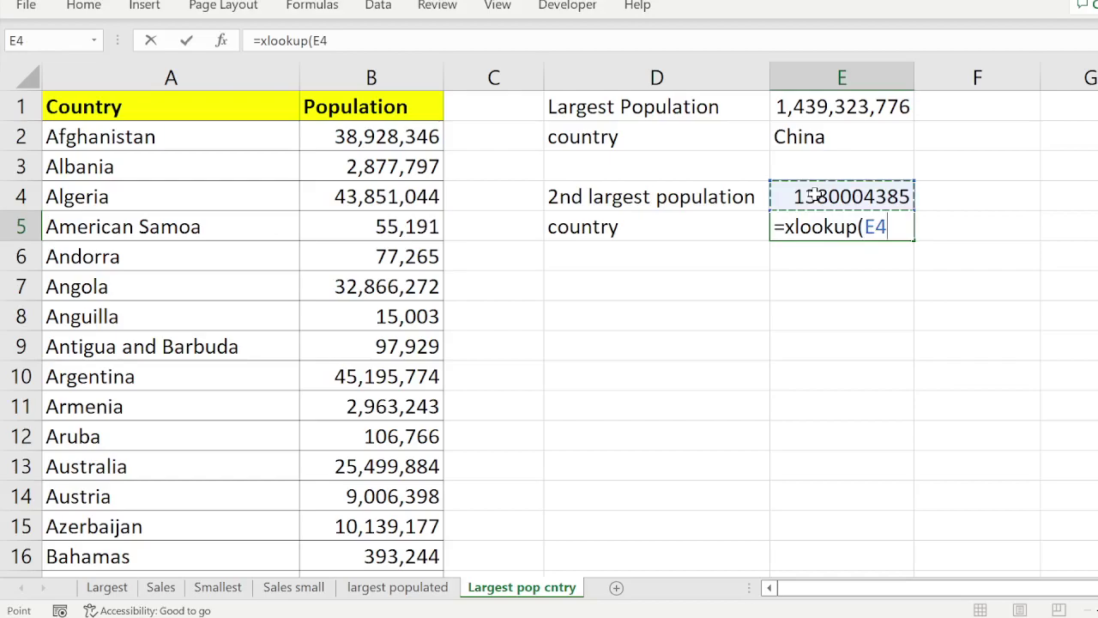
{"action": "type", "text": ","}
{"action": "left_click_drag", "start_coordinate": [414, 137], "coordinate": [406, 526]}
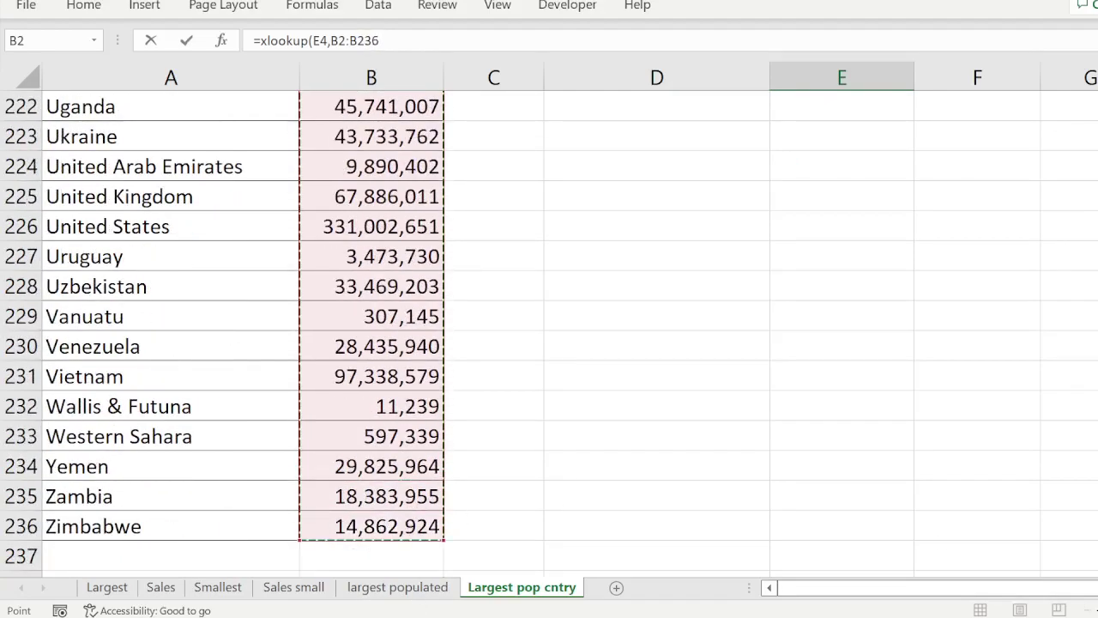
{"action": "key", "text": "ctrl+BackSpace"}
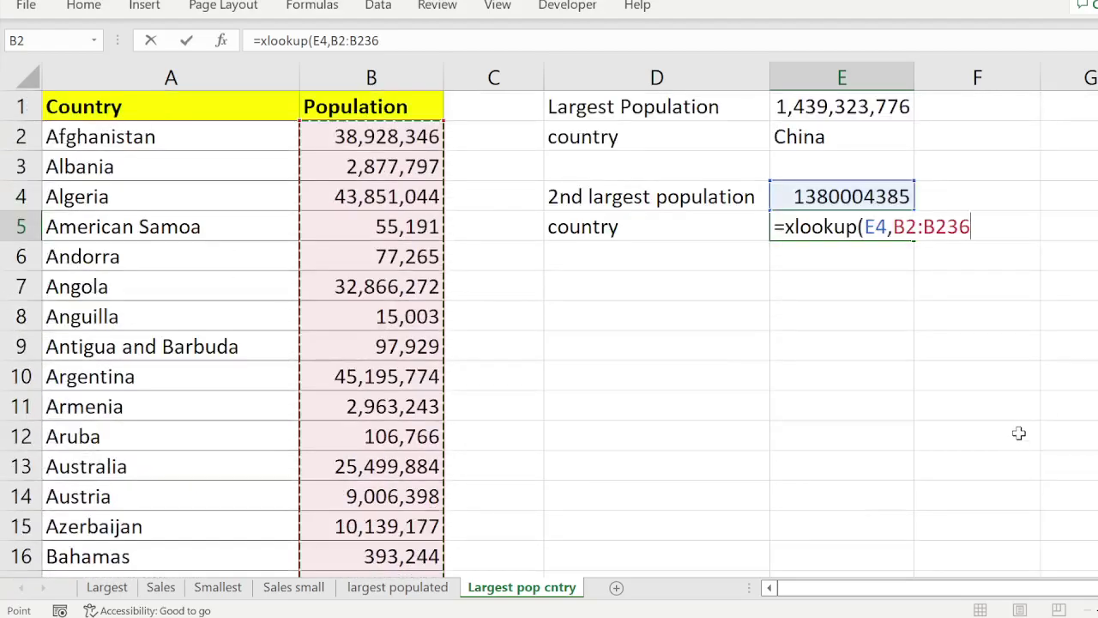
{"action": "type", "text": ","}
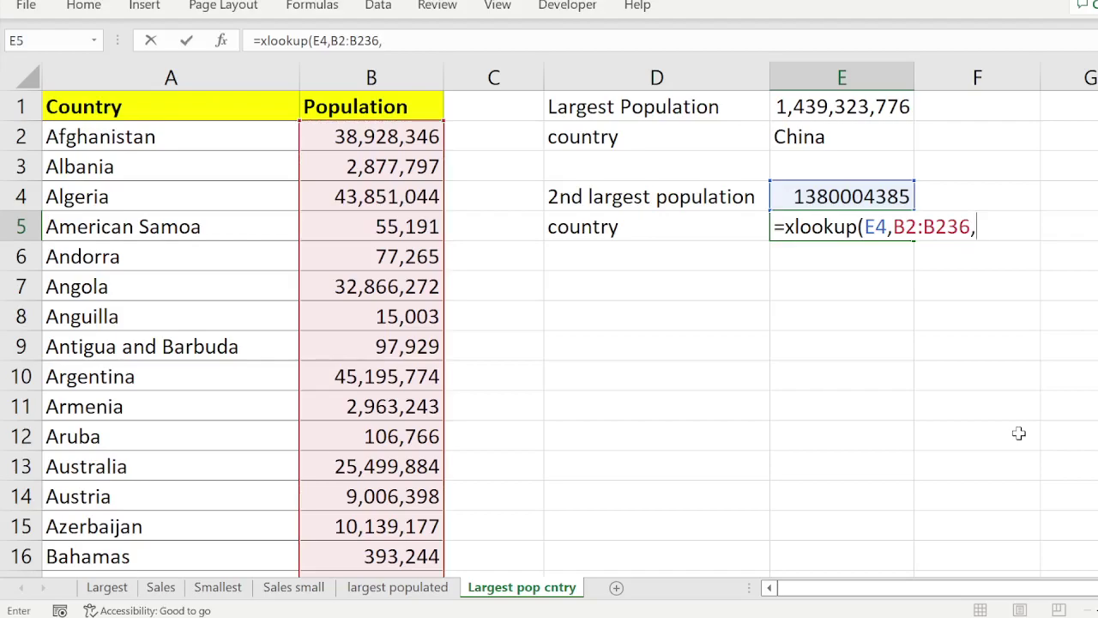
{"action": "left_click", "coordinate": [180, 141]}
{"action": "left_click_drag", "start_coordinate": [182, 170], "coordinate": [198, 489]}
{"action": "scroll", "coordinate": [550, 326], "scroll_direction": "up", "scroll_amount": 20}
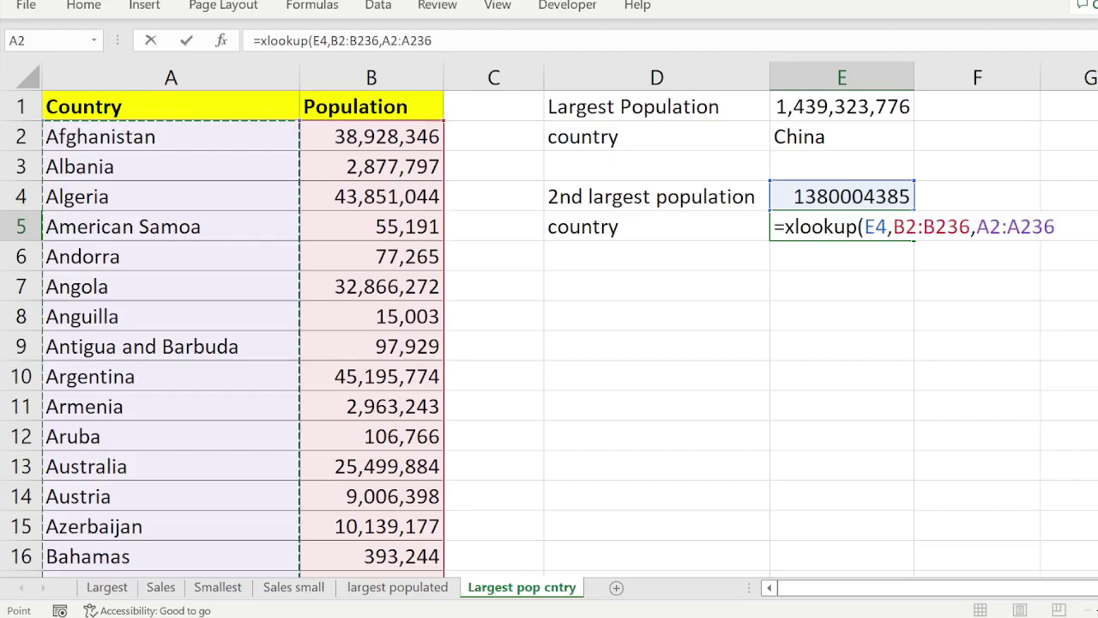
{"action": "type", "text": ")"}
{"action": "key", "text": "Return"}
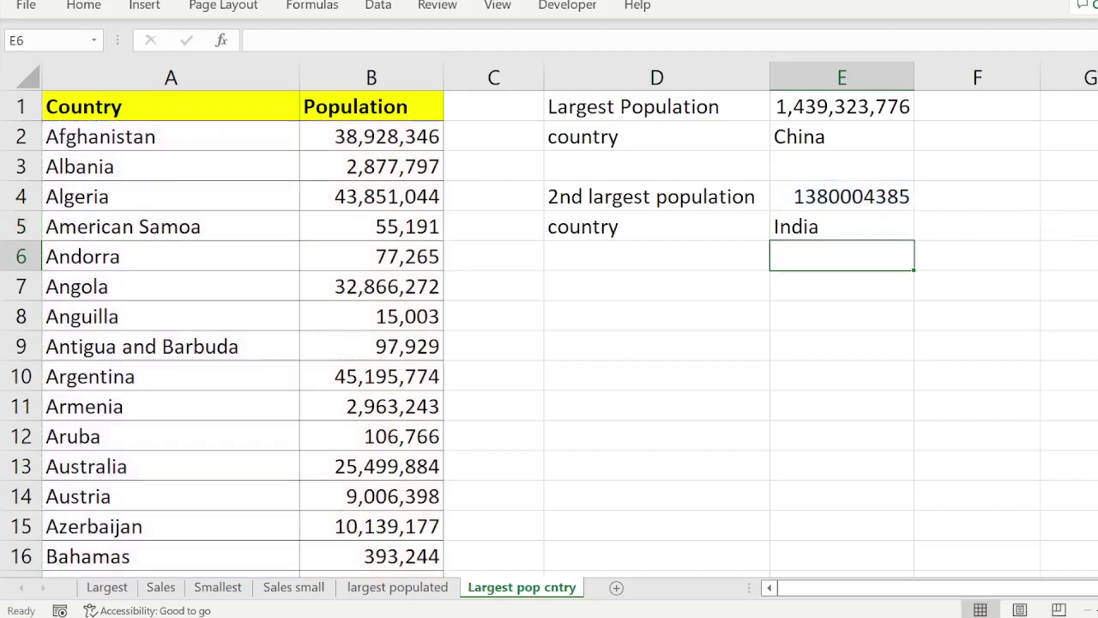
Review the MAX and LARGE formulas in E1 and E4 and the XLOOKUP formulas in E2 and E5
{"action": "left_click", "coordinate": [894, 224]}
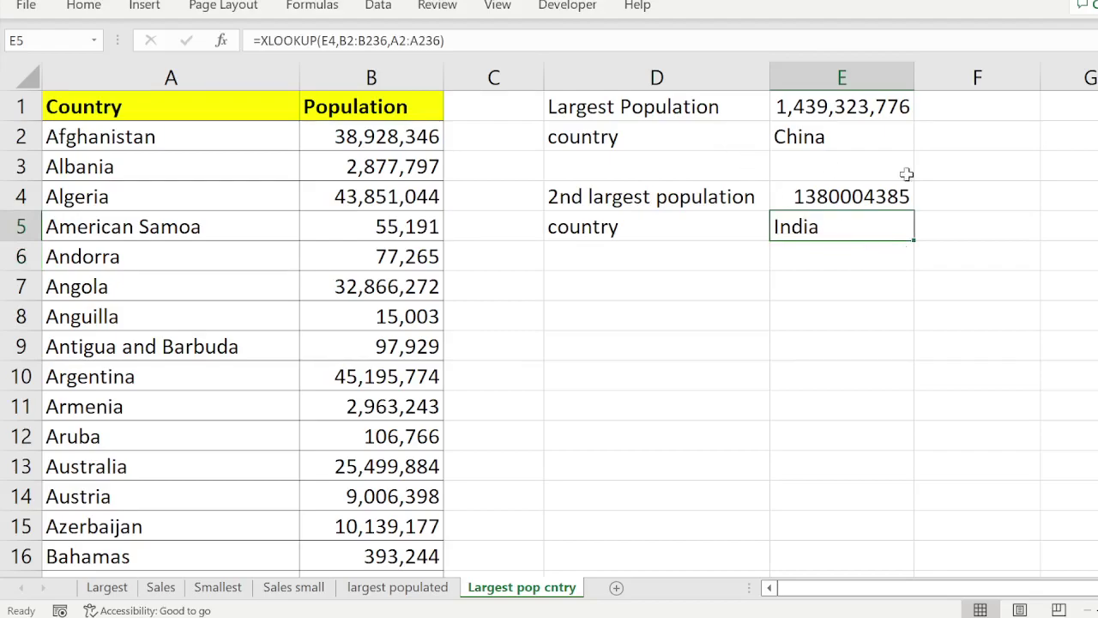
{"action": "left_click", "coordinate": [865, 106]}
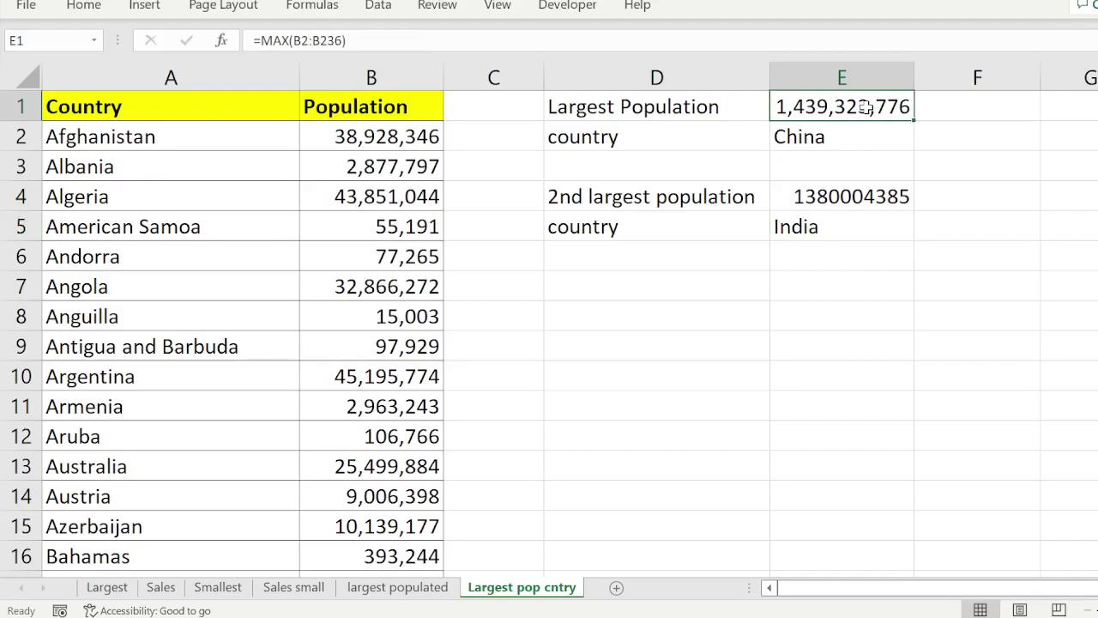
{"action": "left_click", "coordinate": [840, 202]}
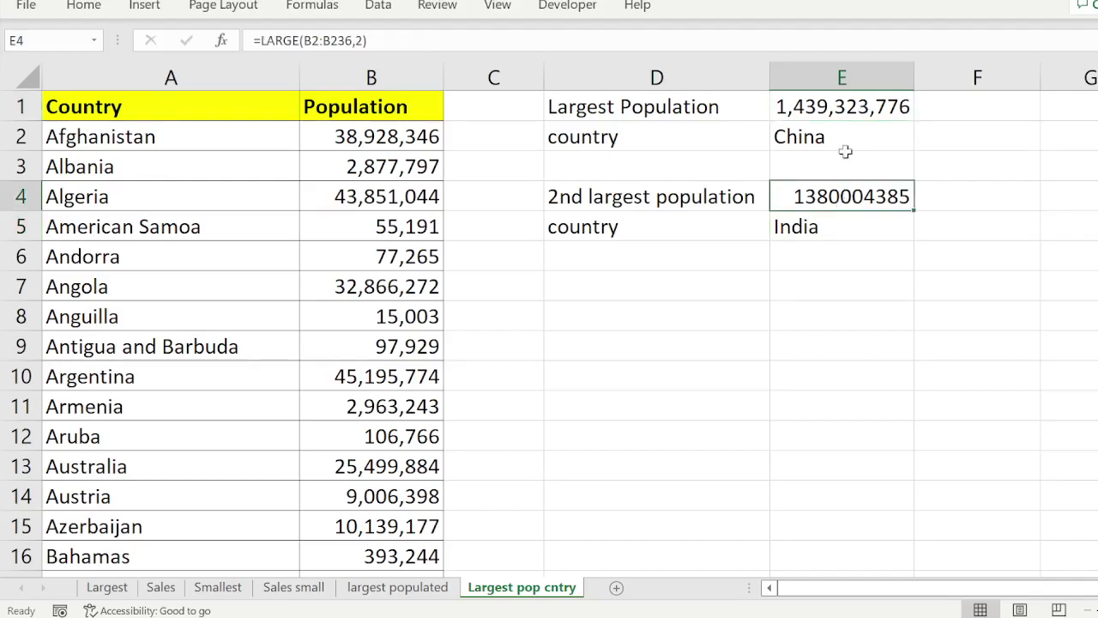
{"action": "left_click", "coordinate": [861, 103]}
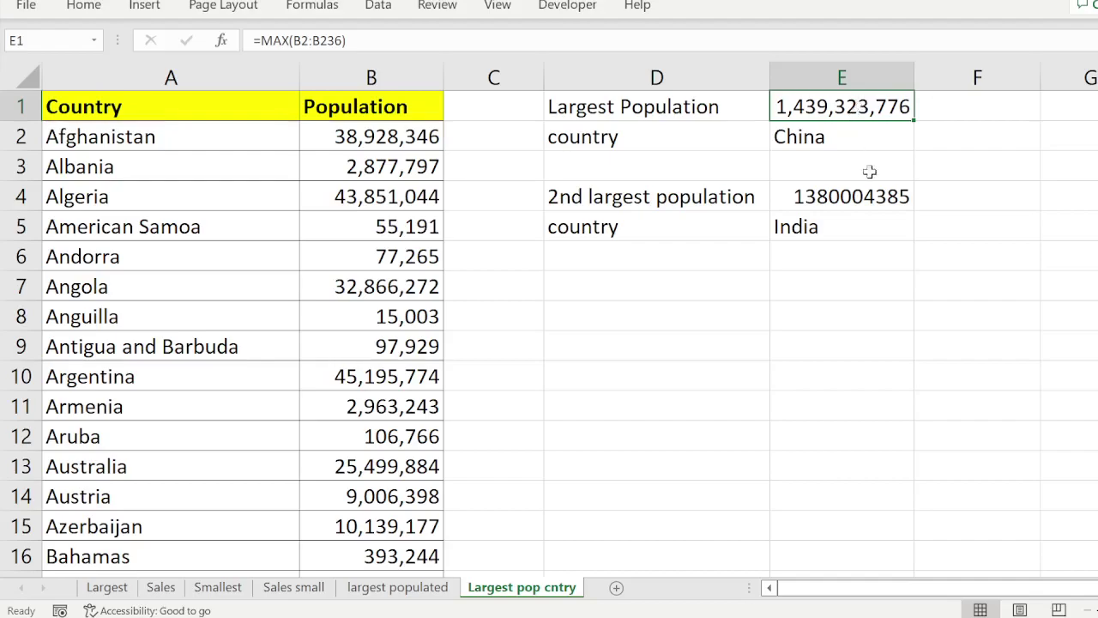
{"action": "left_click", "coordinate": [881, 196]}
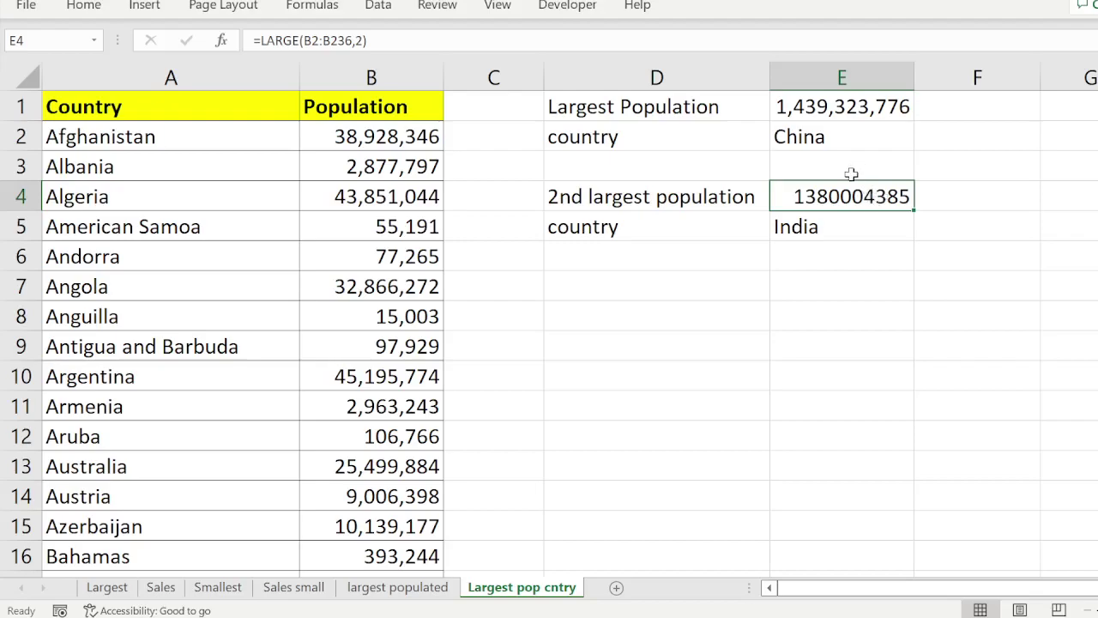
{"action": "left_click", "coordinate": [871, 107]}
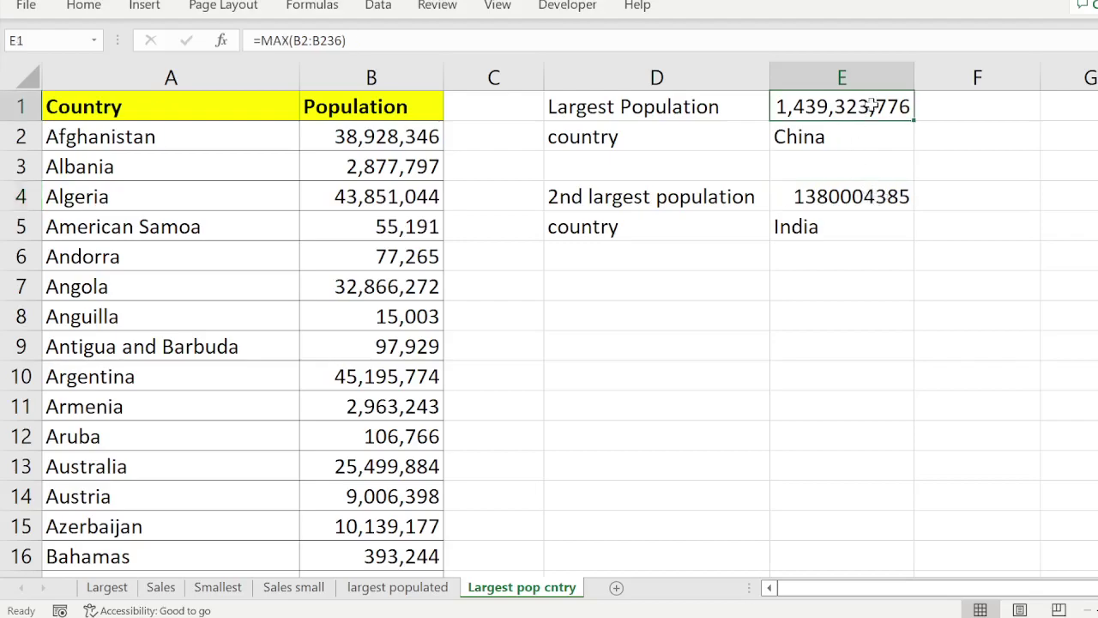
{"action": "left_click", "coordinate": [897, 196]}
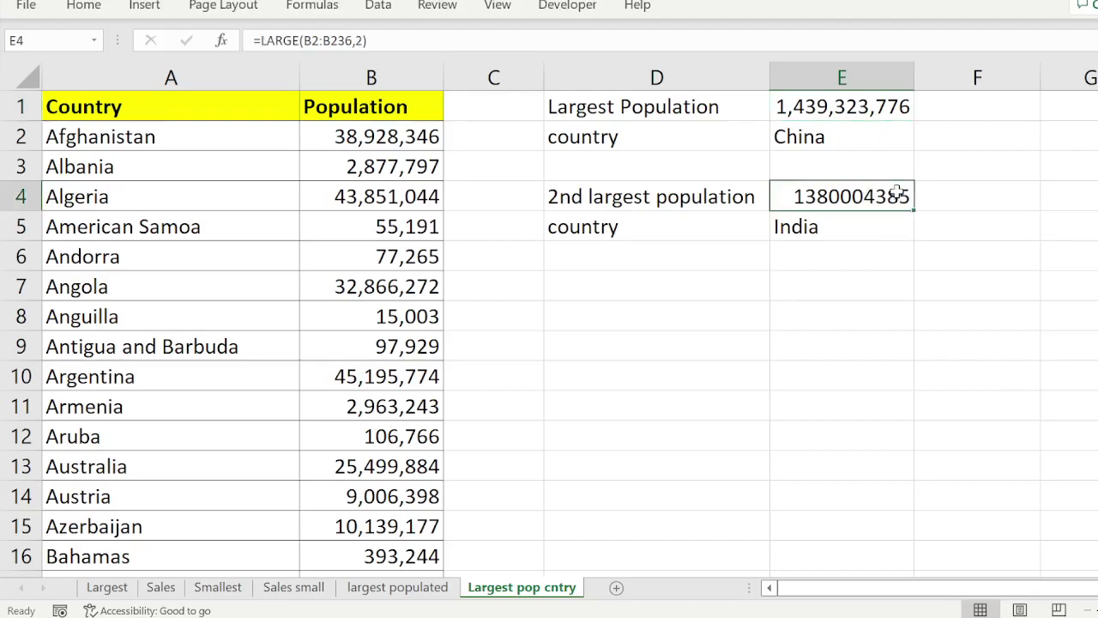
{"action": "left_click", "coordinate": [860, 139]}
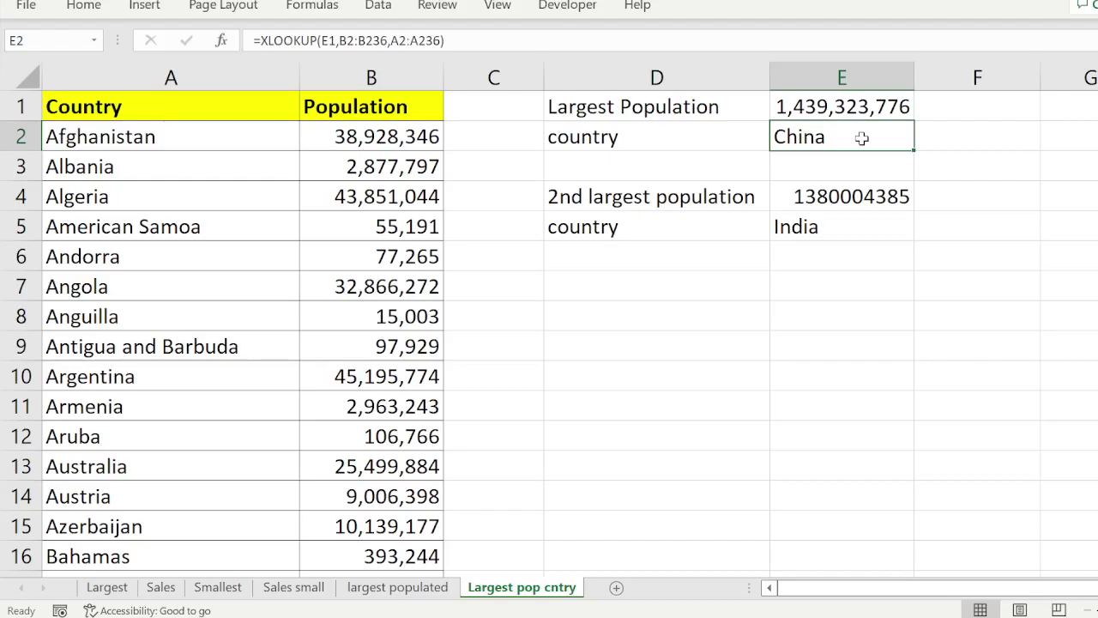
{"action": "left_click", "coordinate": [839, 228]}
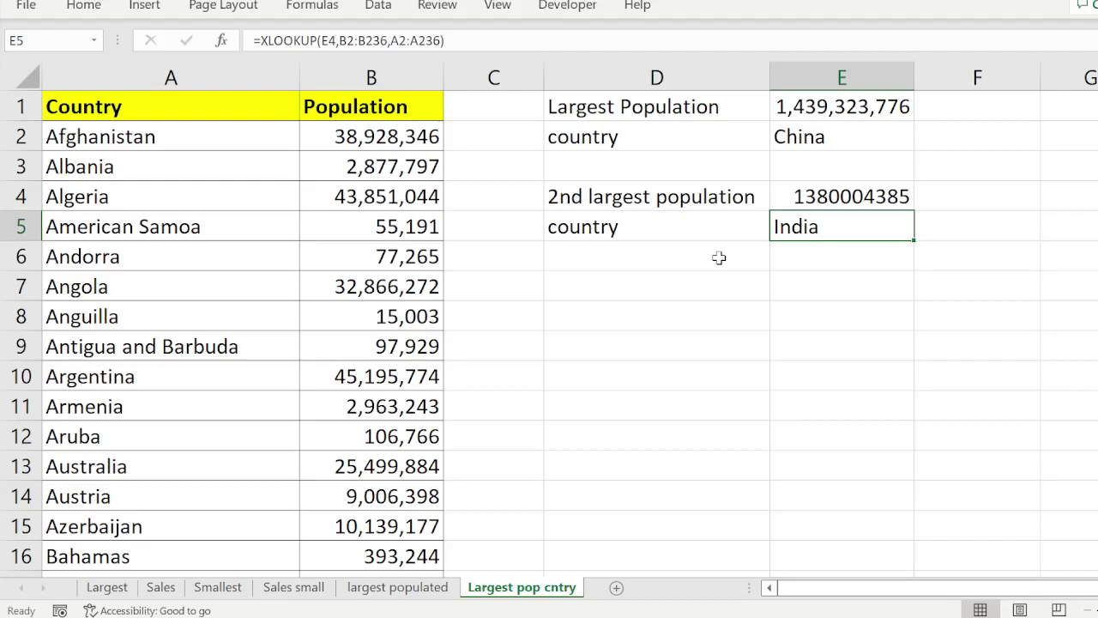
{"action": "left_click", "coordinate": [696, 279]}
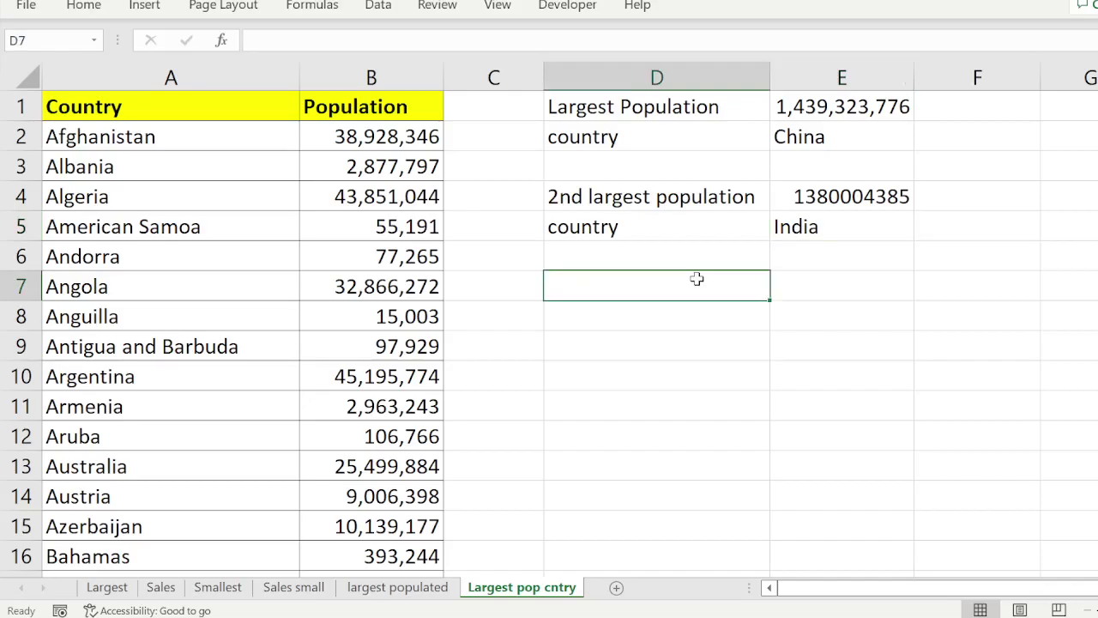